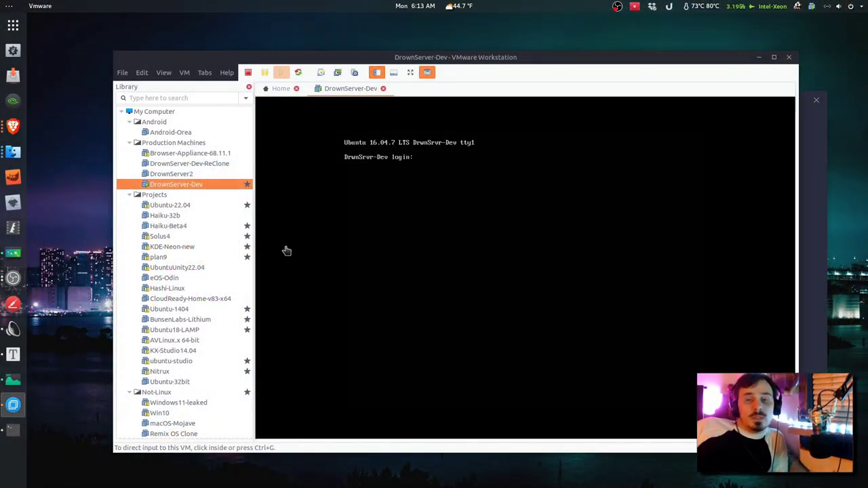
Open the DrownServer-Dev virtual machine's settings and examine its shared folder options and the Ampache-Music share.
right_click(209, 185)
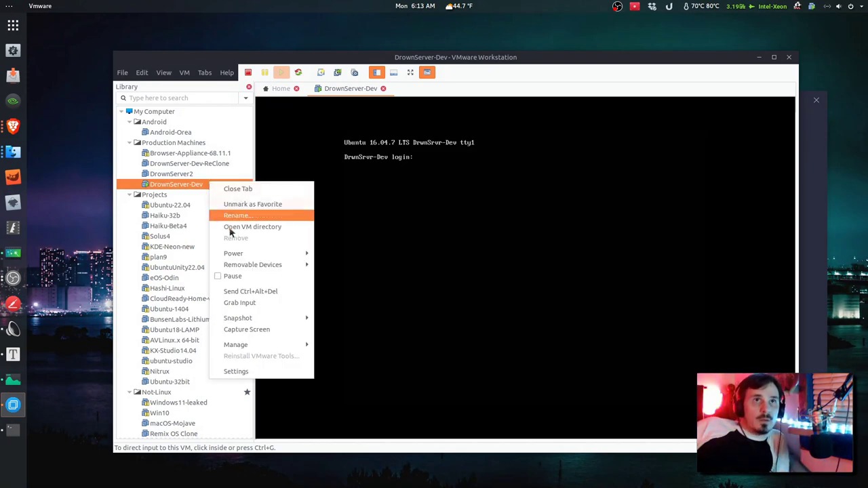
left_click(264, 370)
left_click_drag(342, 123, 360, 119)
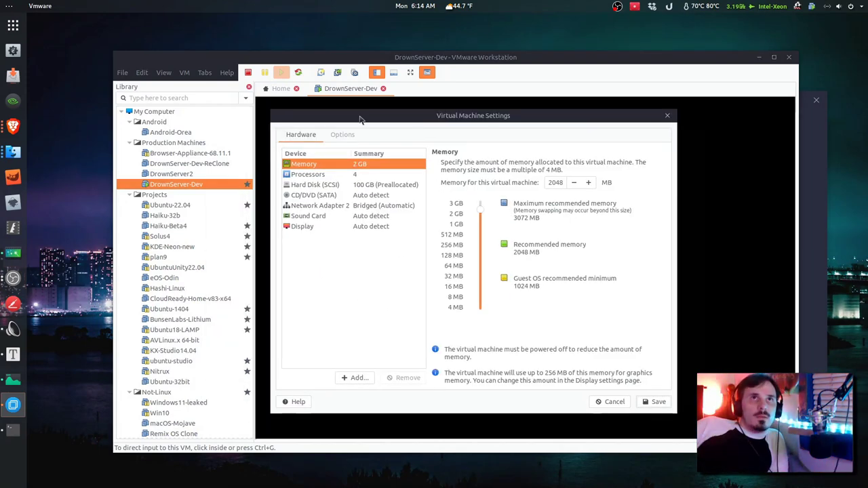
left_click(352, 134)
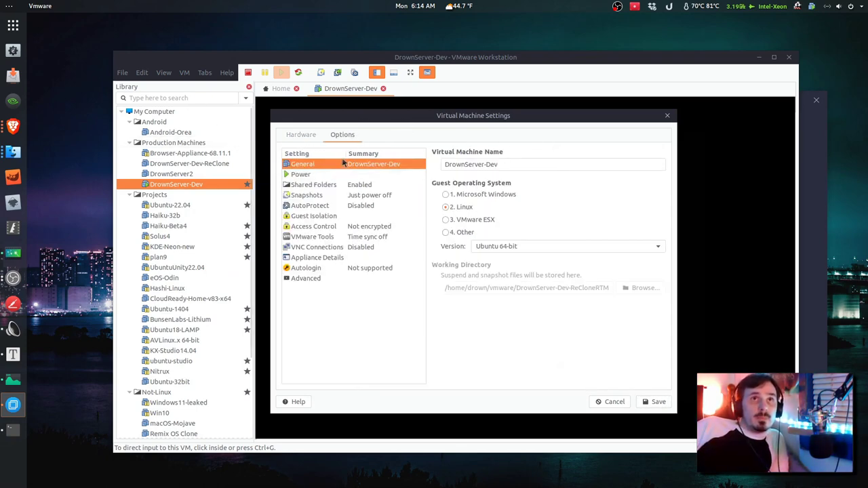
left_click(349, 174)
left_click(353, 185)
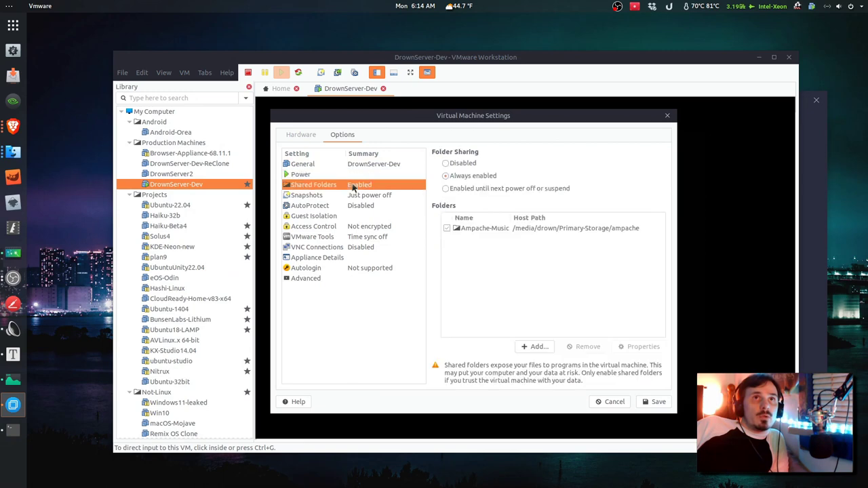
left_click(517, 230)
left_click(534, 347)
type("dsfadf")
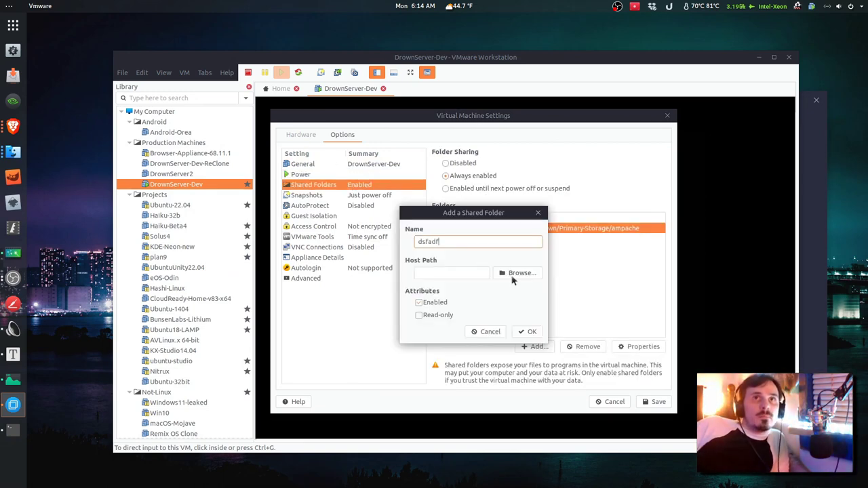
left_click(515, 278)
scroll(246, 282, "down", 5)
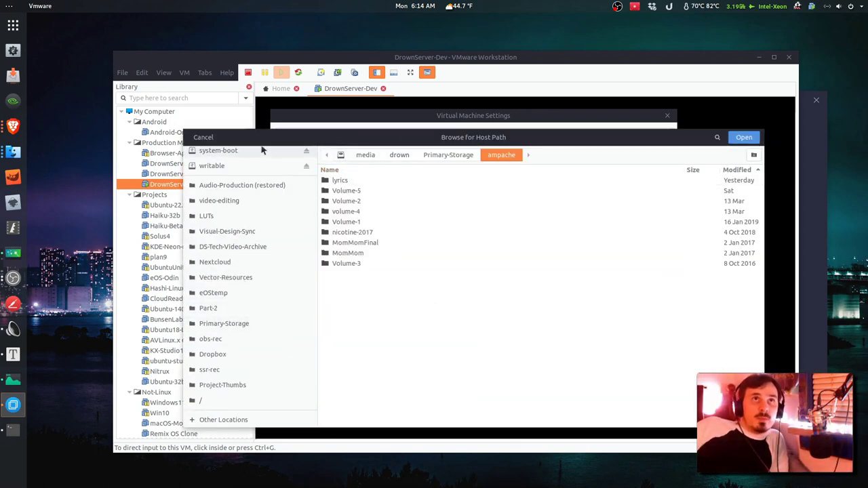
left_click(203, 137)
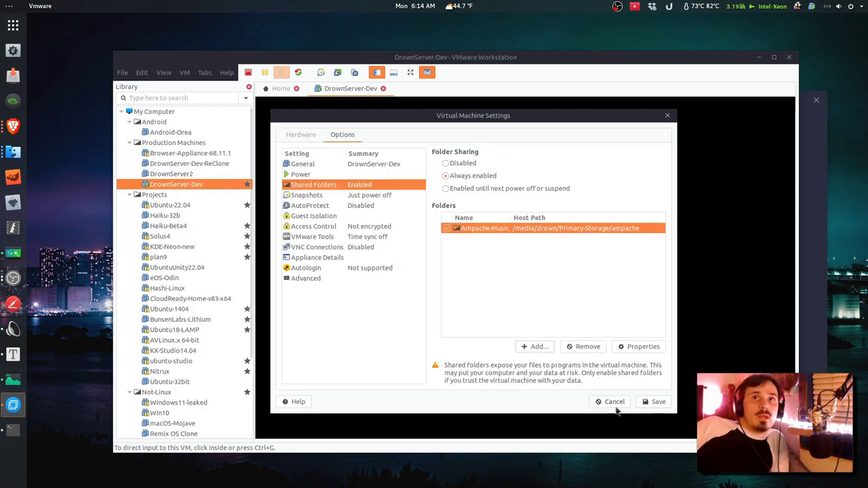
left_click(612, 401)
left_click(613, 401)
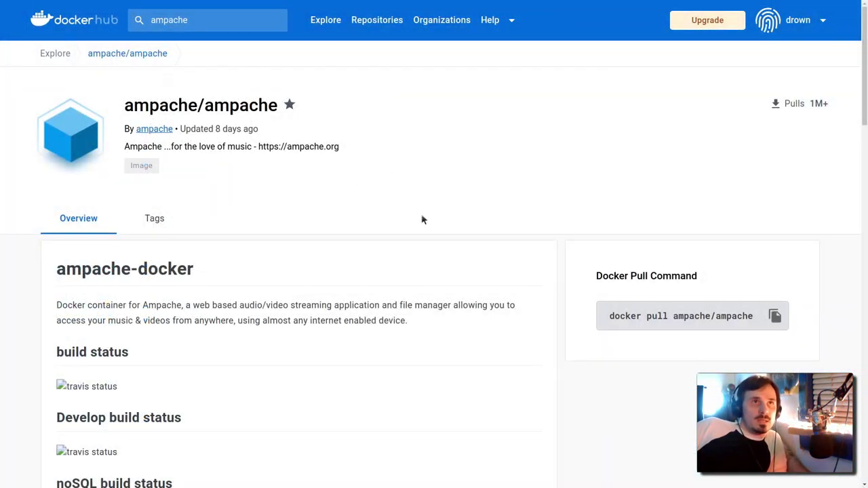
Switch to the ampache/ampache page on Docker Hub and examine its docker run commands, including the variant without an SQL server.
scroll(423, 221, "down", 1)
scroll(411, 225, "up", 1)
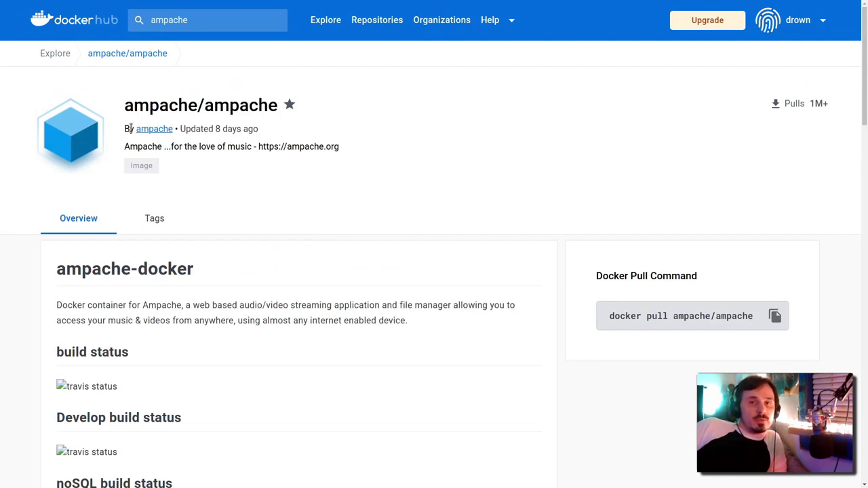
left_click_drag(135, 106, 269, 107)
left_click(238, 125)
scroll(220, 152, "down", 1)
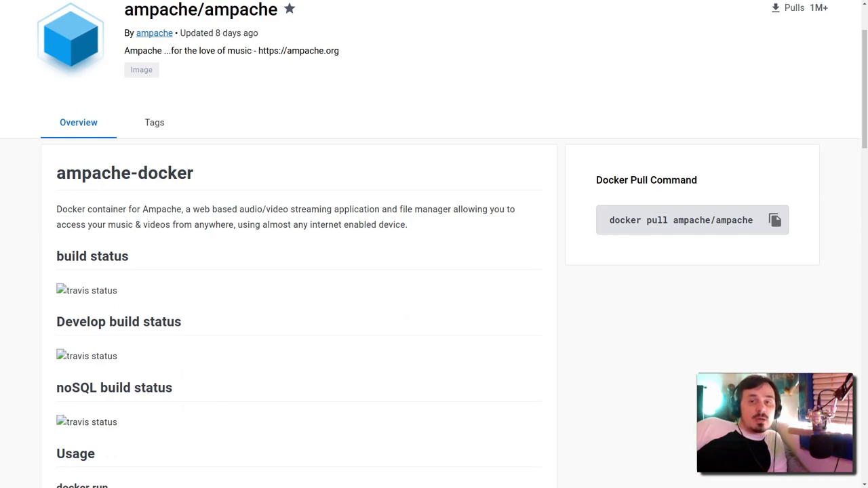
scroll(219, 246, "down", 5)
triple_click(225, 237)
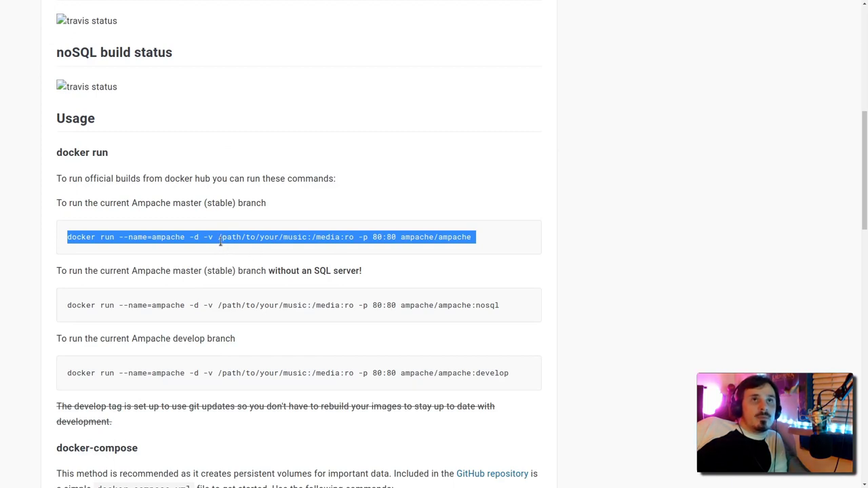
left_click(221, 240)
triple_click(102, 238)
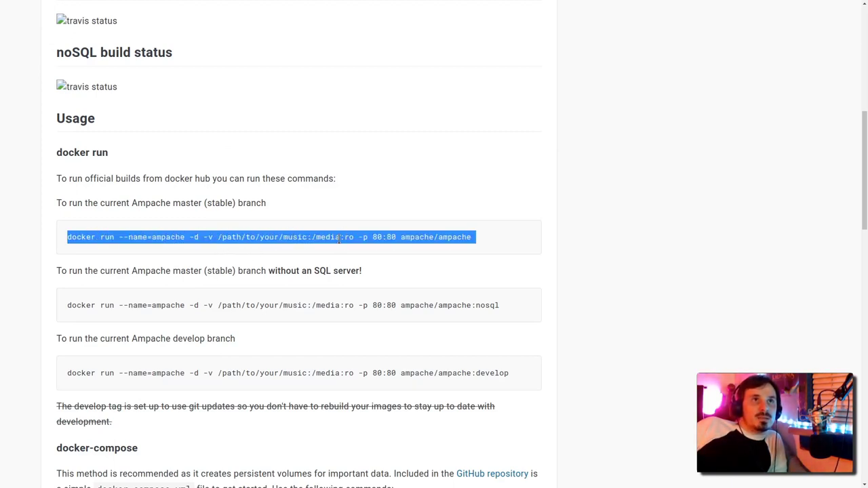
scroll(202, 236, "down", 1)
left_click(86, 227)
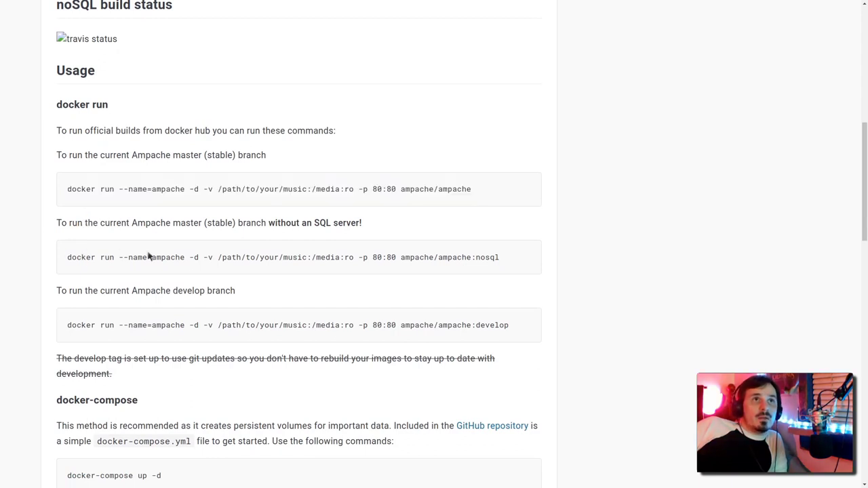
triple_click(505, 254)
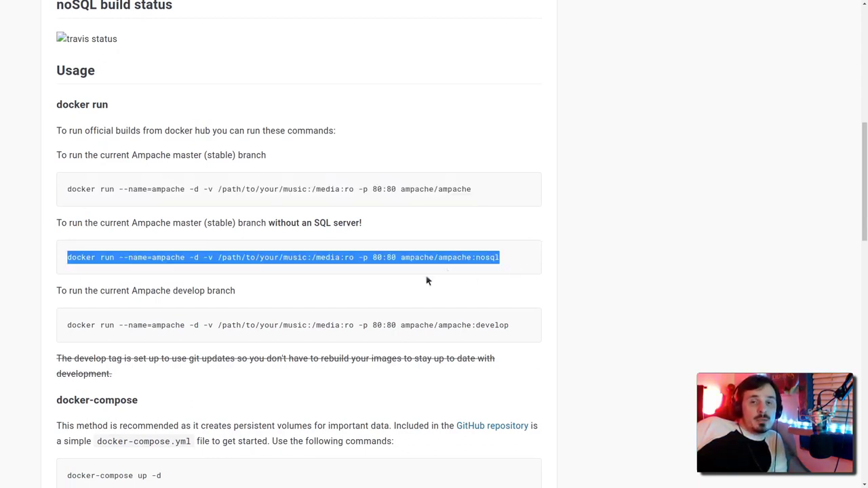
scroll(407, 281, "down", 2)
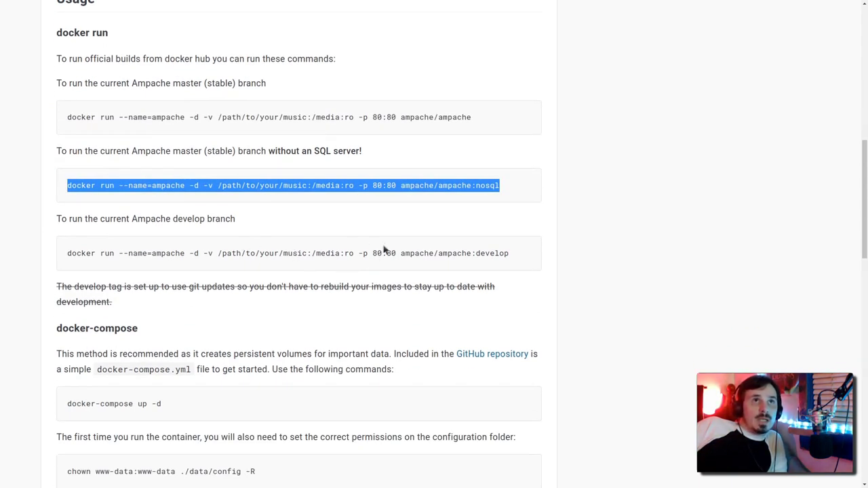
Read the docker-compose usage section, checking the docker-compose up -d command and the docker-compose.yml reference.
scroll(379, 251, "down", 2)
left_click_drag(78, 260, 206, 270)
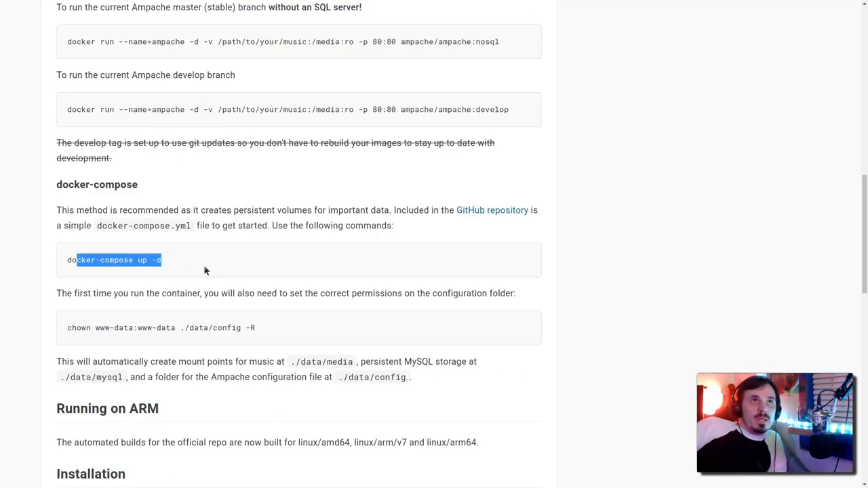
left_click(201, 259)
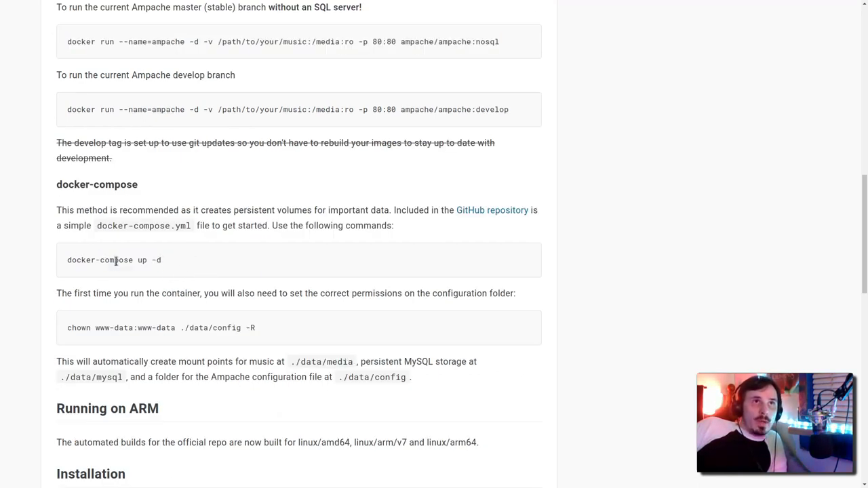
left_click_drag(101, 226, 167, 225)
left_click(106, 225)
left_click_drag(86, 225, 193, 228)
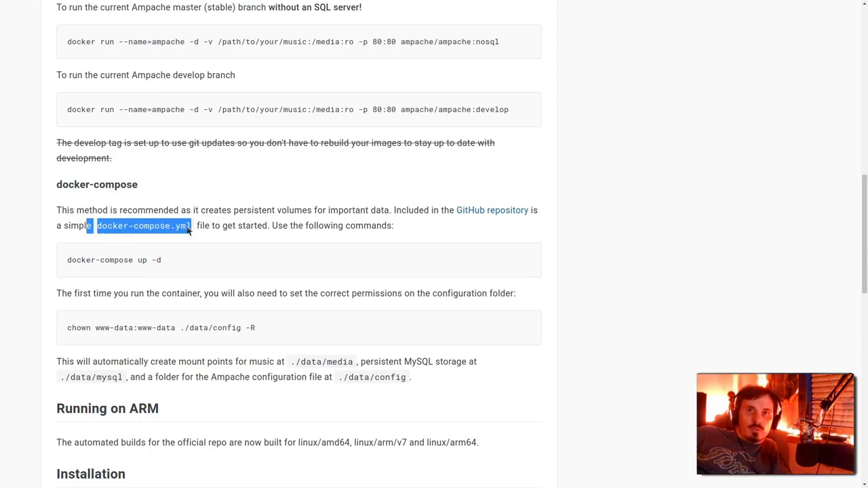
left_click(193, 231)
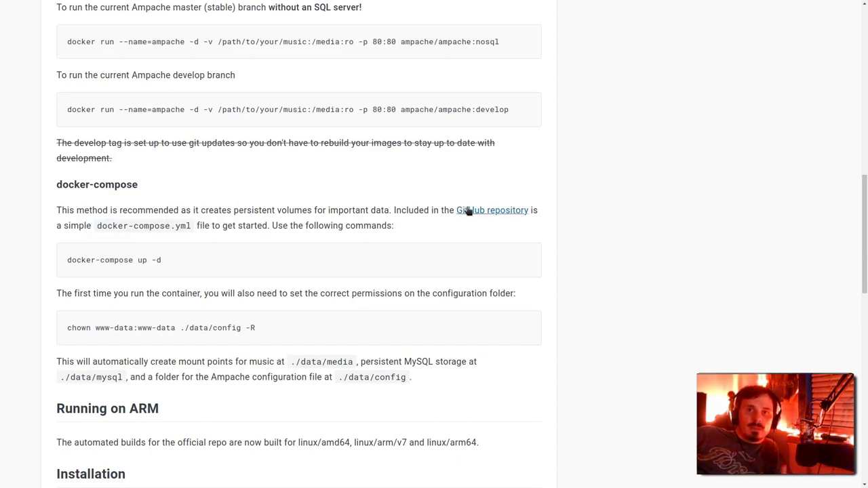
Open the linked GitHub repository in a new browser tab and display its docker-compose.yml file.
right_click(467, 212)
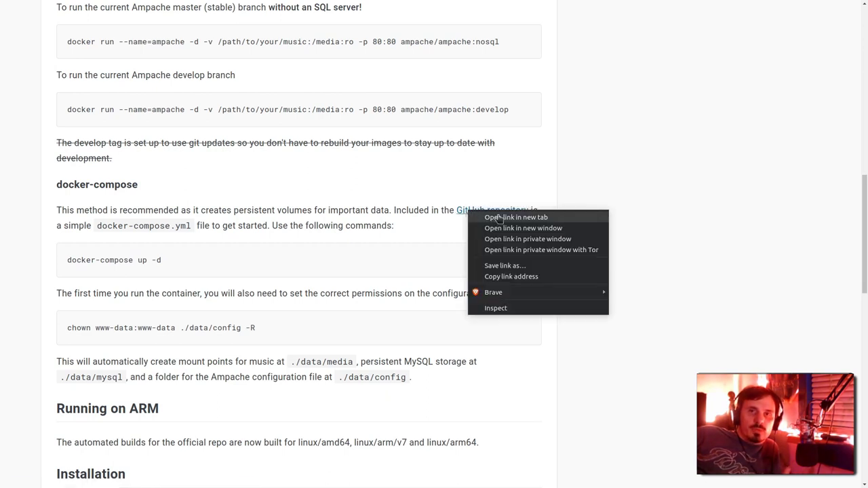
left_click(498, 217)
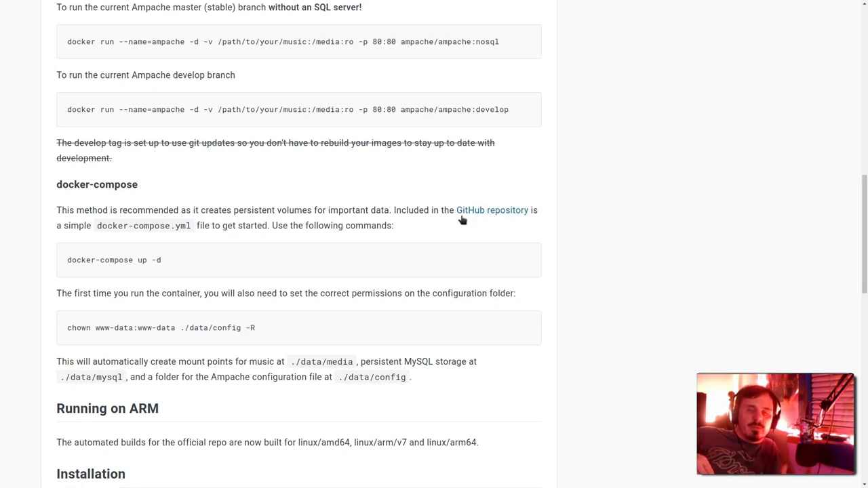
left_click(471, 212)
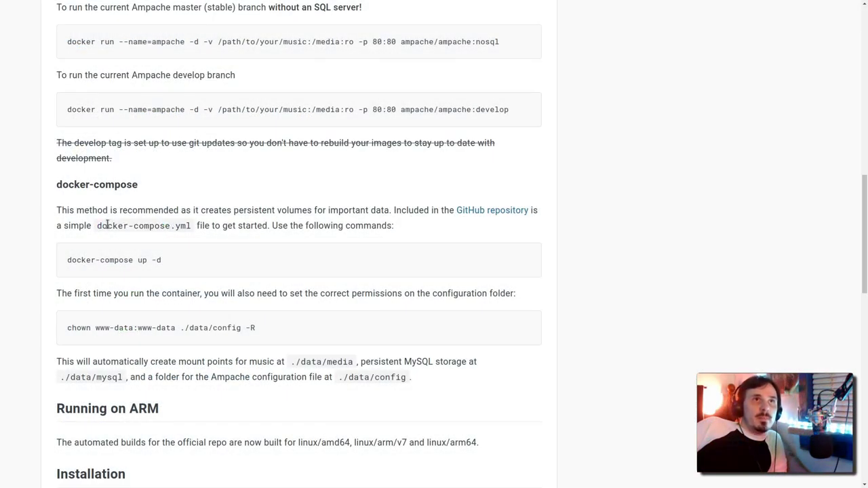
left_click_drag(90, 227, 197, 229)
left_click(200, 229)
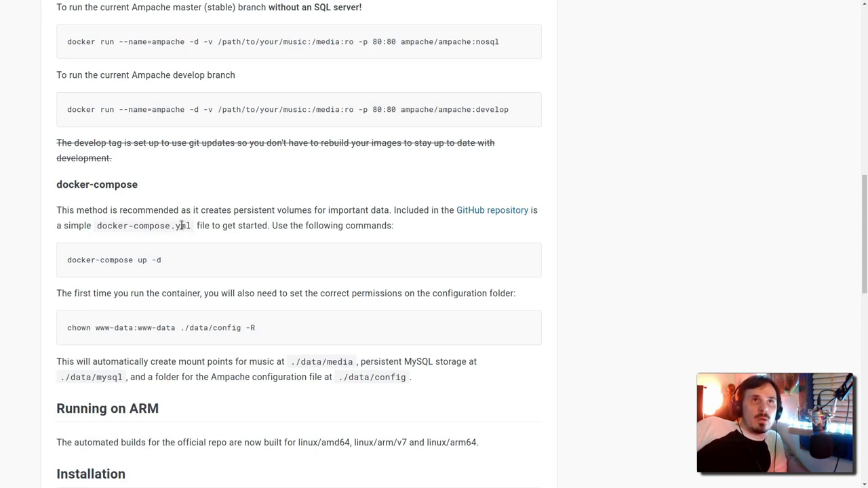
right_click(468, 213)
left_click(499, 217)
left_click(470, 214)
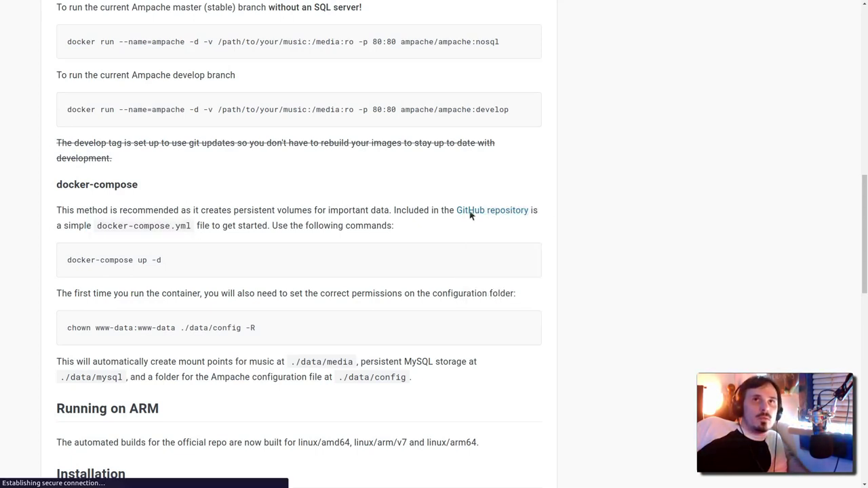
scroll(269, 295, "down", 1)
scroll(350, 279, "up", 1)
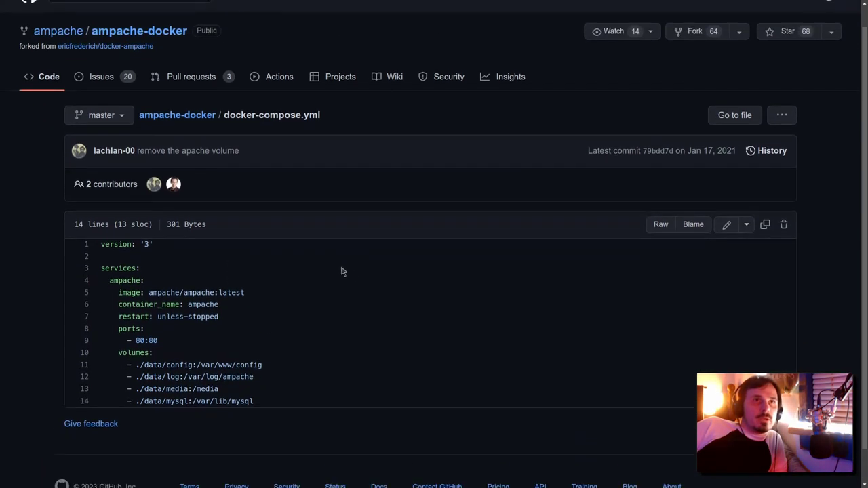
Copy the entire contents of docker-compose.yml, from the version line through the last volume entry.
left_click_drag(287, 401, 101, 243)
key("ctrl+c")
right_click(135, 292)
left_click(154, 296)
right_click(371, 291)
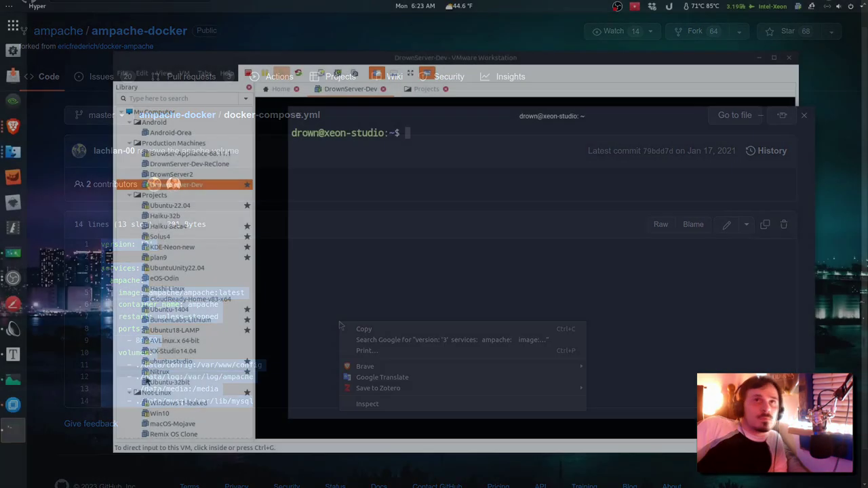
In the Hyper terminal, connect to 192.168.1.6 over SSH and enter the SSH key passphrase.
type("ssh 192.168.1.6")
key("Return")
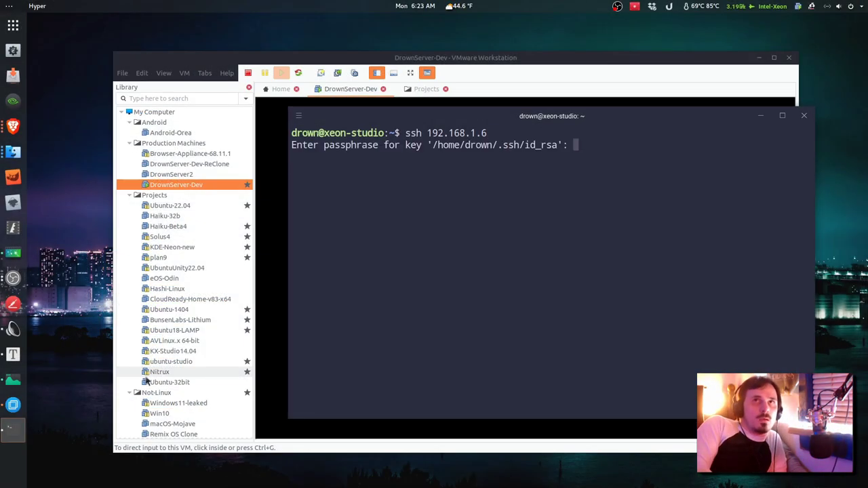
key("Return")
key("Return")
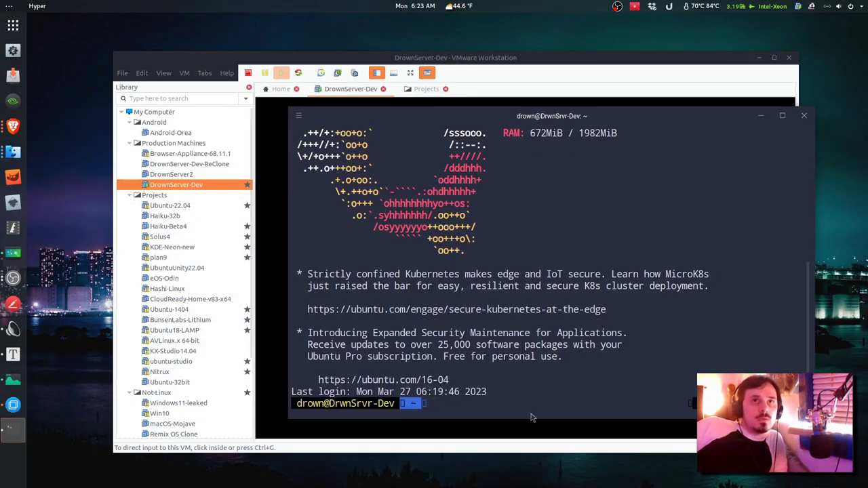
scroll(533, 406, "up", 5)
scroll(441, 380, "down", 5)
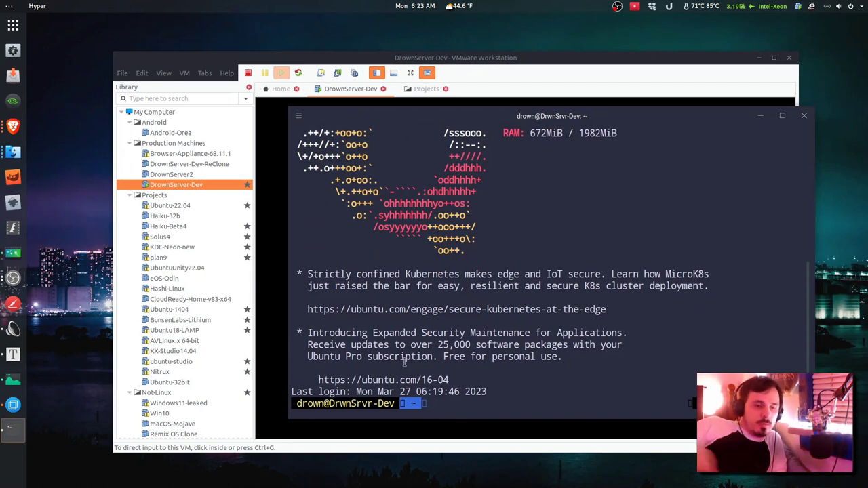
Go to the Ampache shared folder under /mnt/hgfs and list its contents.
type("cd /mnt/hgfs/Ampache")
key("Return")
type("ls")
key("Return")
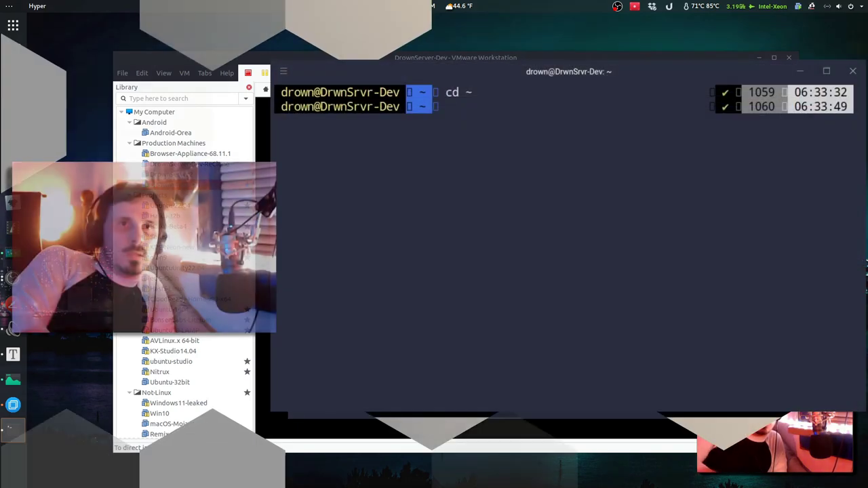
List the home directory's contents and create a directory named ampache there.
type("ls")
key("Return")
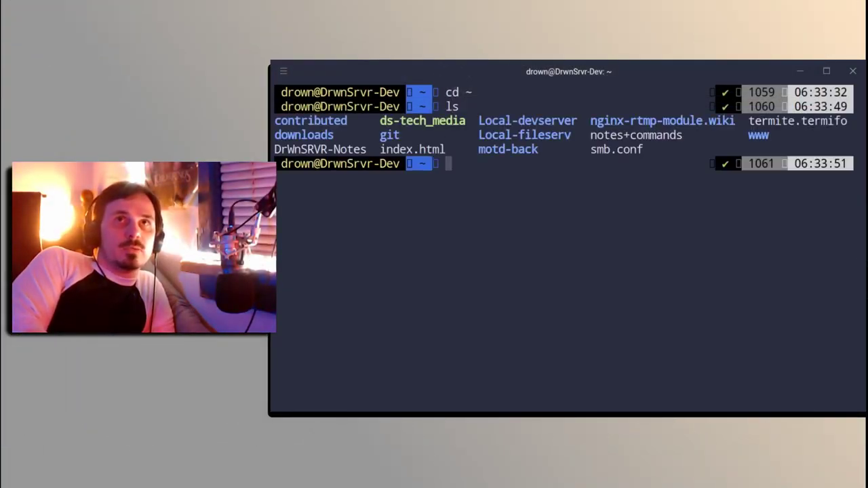
type("mkdi")
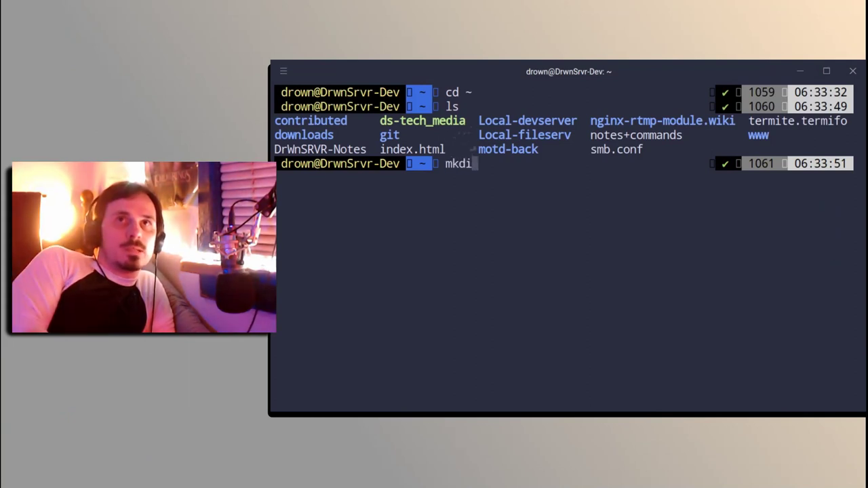
type("r ampach")
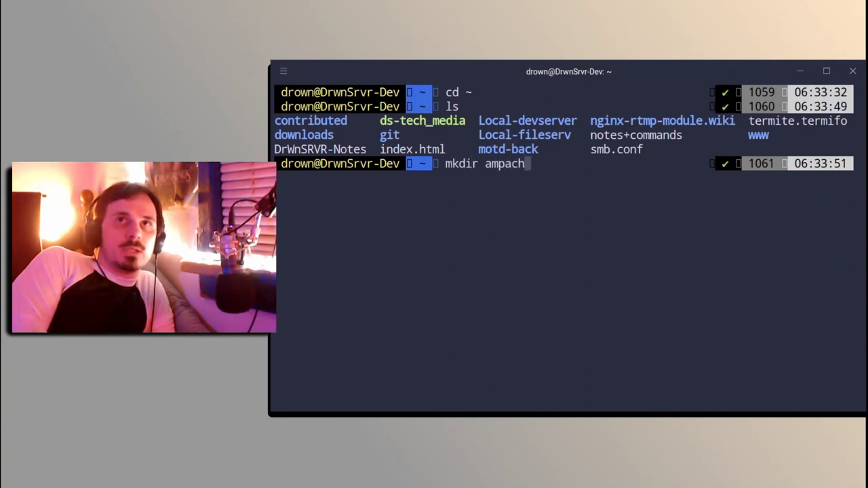
type("e")
key("Return")
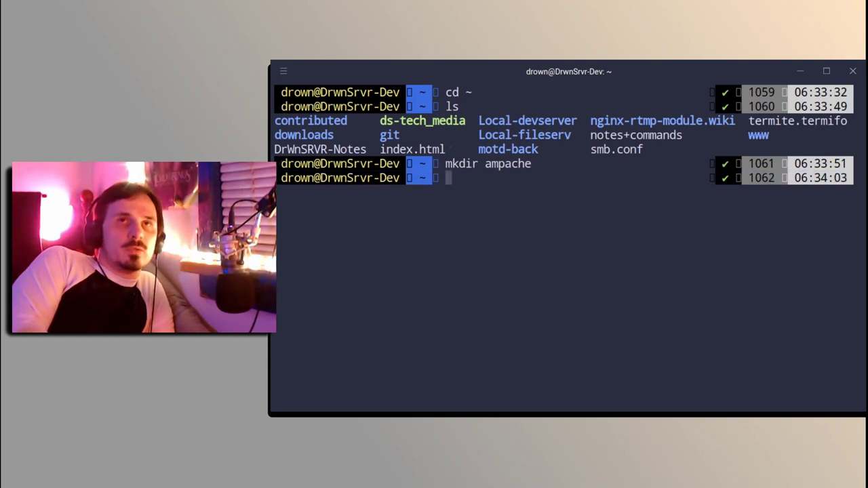
Create docker-compose.yml in nano with the copied compose contents and set its version to '2'.
type("nano dock")
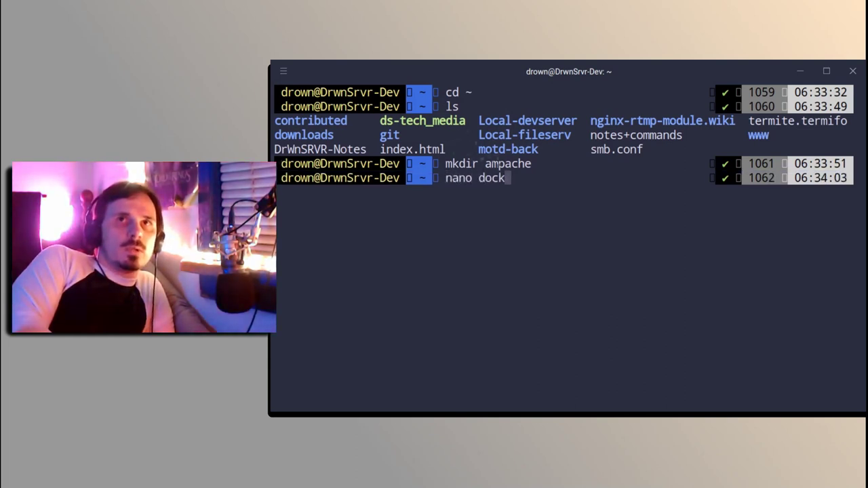
type("er-compose")
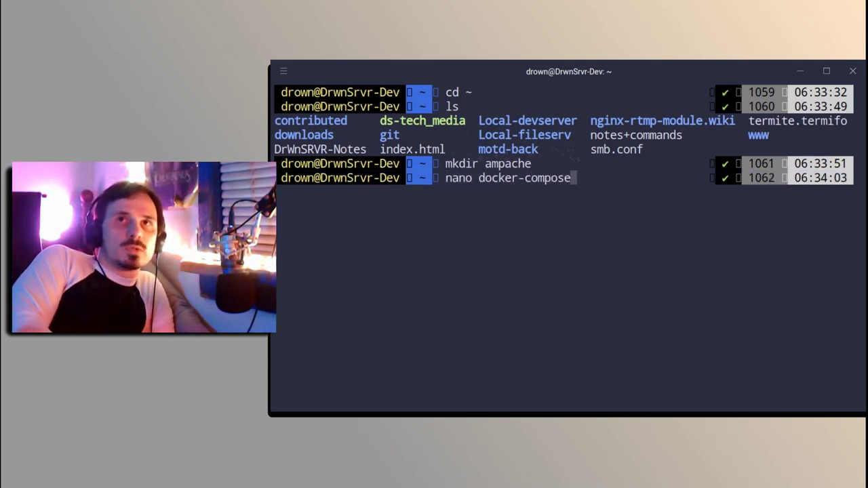
type(".yml")
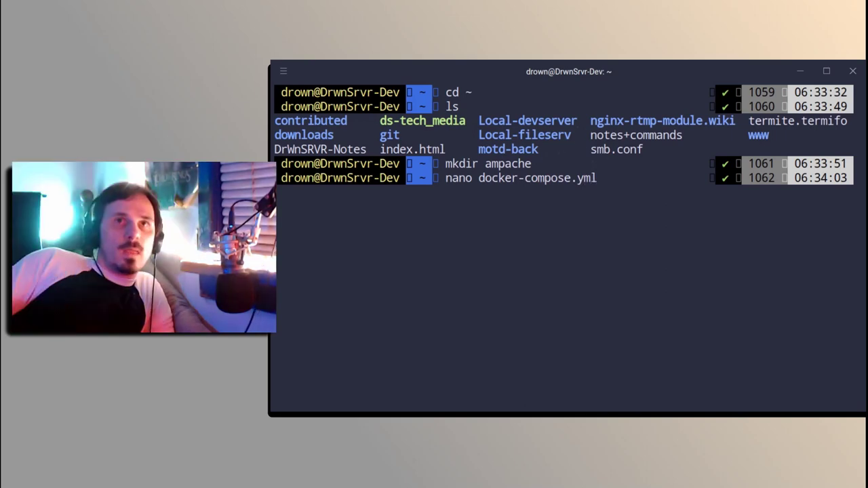
key("Return")
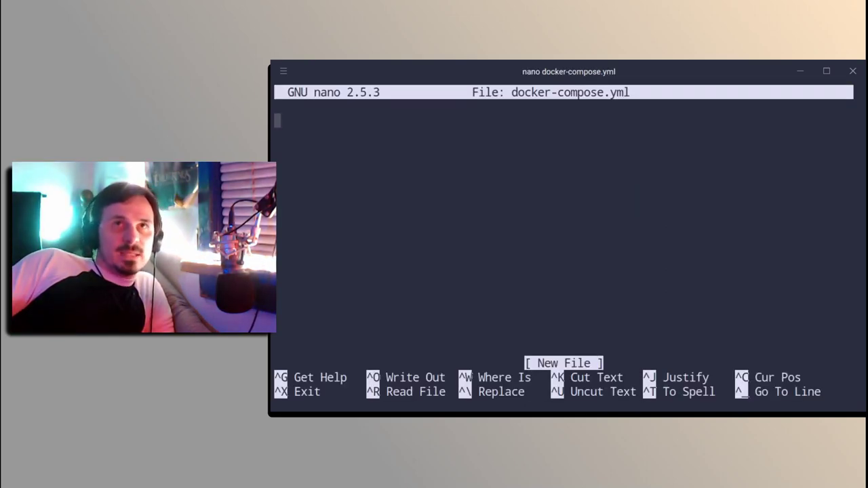
right_click(394, 243)
left_click(420, 248)
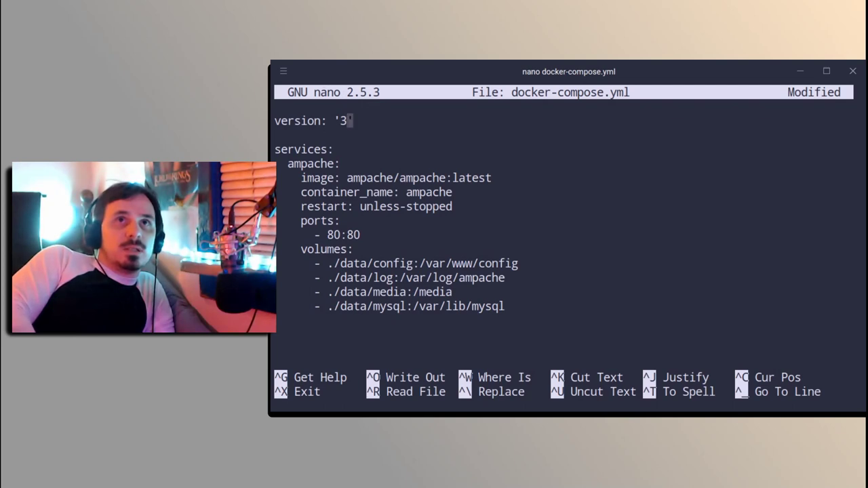
type("2")
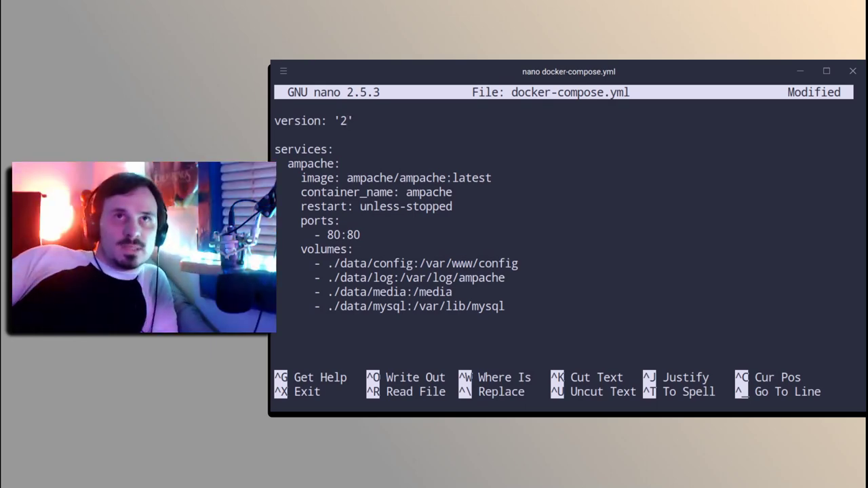
Go through the image, ports and volumes entries of the ampache service in the compose file.
key("Down")
key("Down")
key("Down")
key("Down")
key("Down")
key("Down")
key("Down")
key("Down")
key("Down")
key("Down")
key("Down")
key("Down")
key("Down")
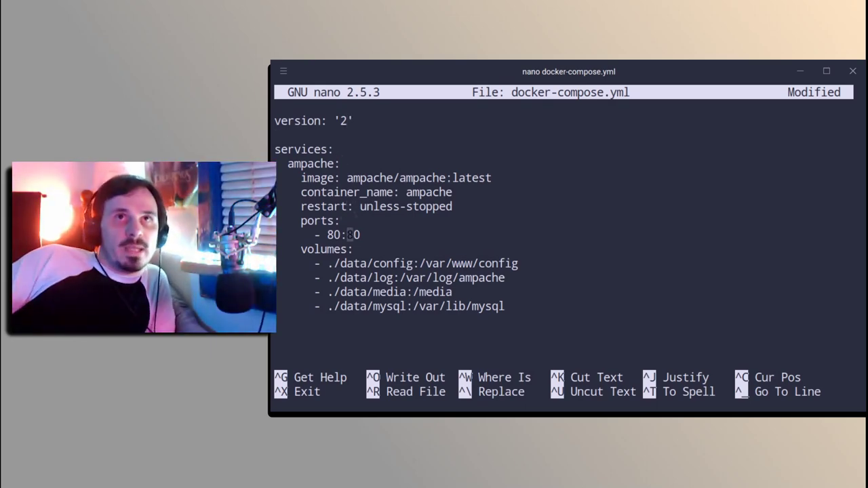
key("Up")
key("Up")
key("Up")
key("Up")
key("Up")
key("Up")
key("Up")
key("Up")
key("Up")
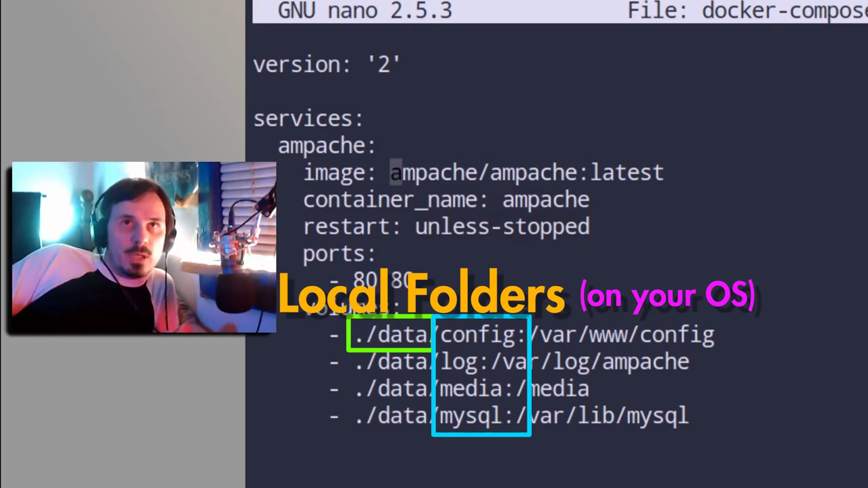
Replace the container path of the ./data/media volume with /mnt/hgfs/Ampache.
key("Down")
key("Down")
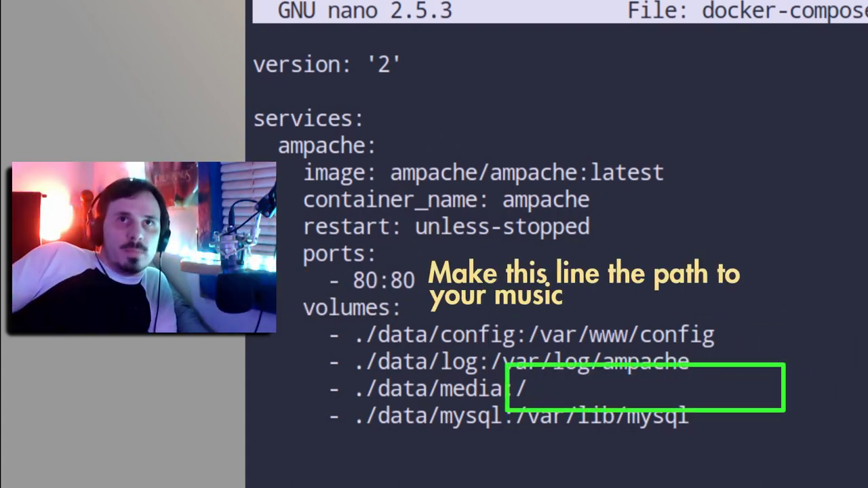
type("mnt")
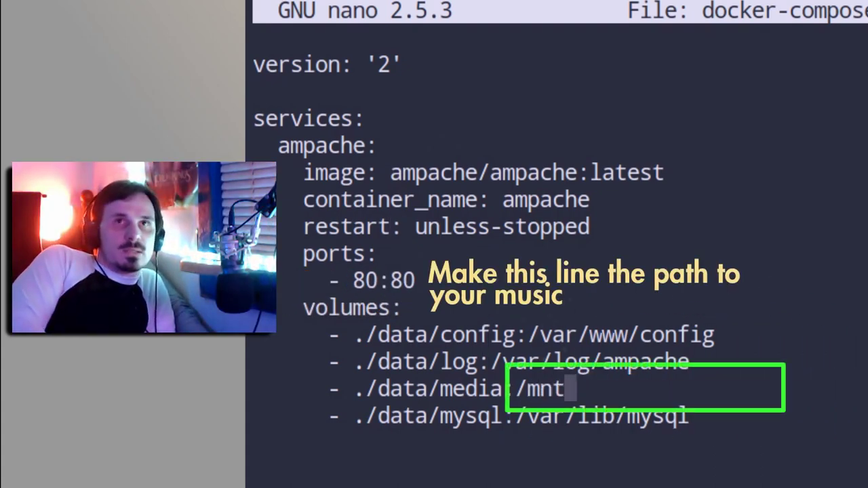
type("/hgfs/")
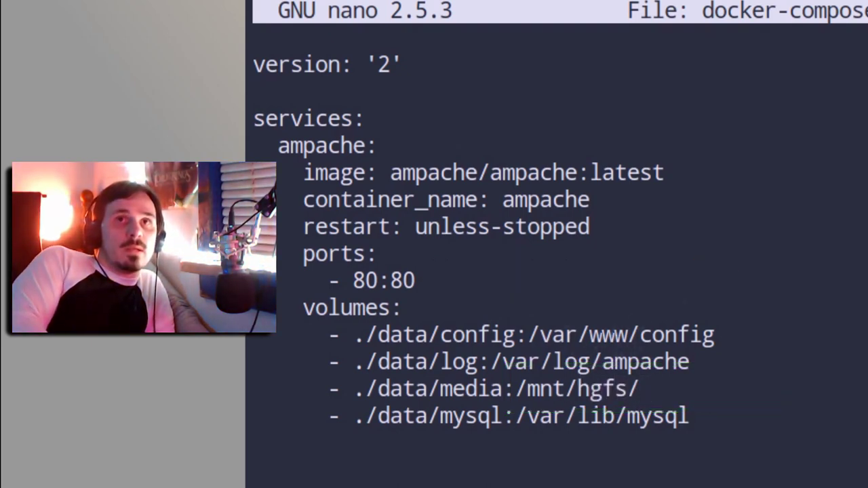
type("Ampache")
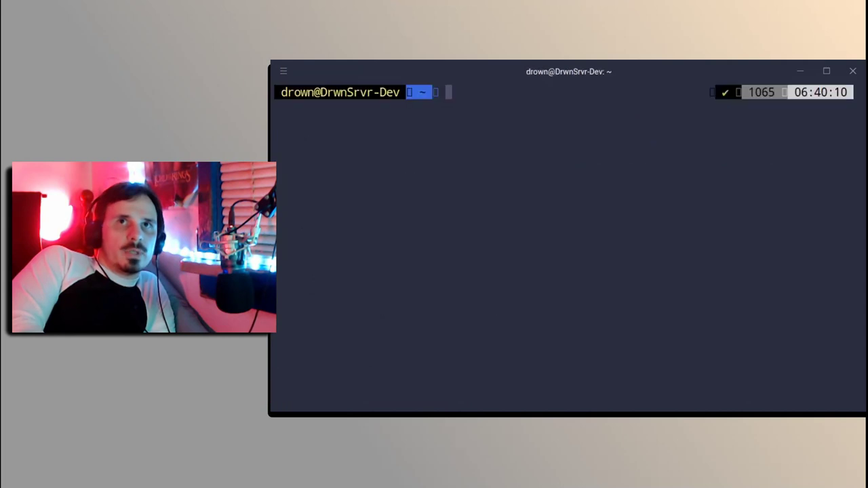
Start the Ampache container in detached mode with docker-compose and list the running Docker containers.
type("docker")
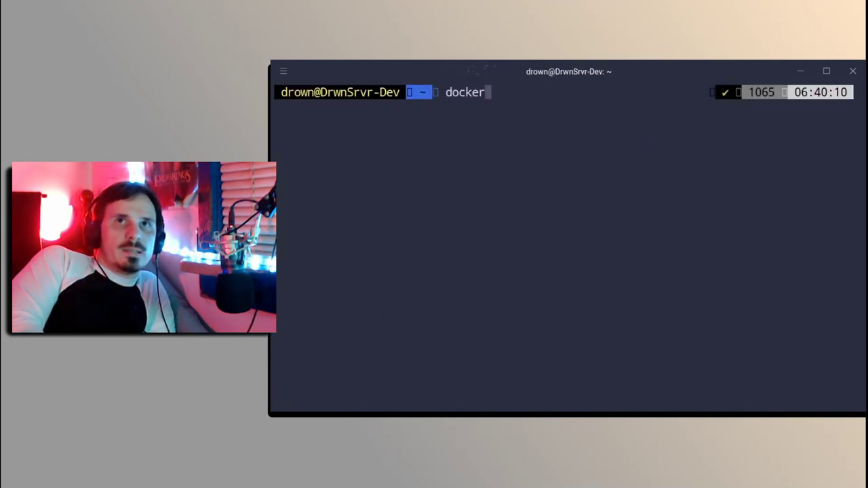
key("Tab")
type("-co")
key("Tab")
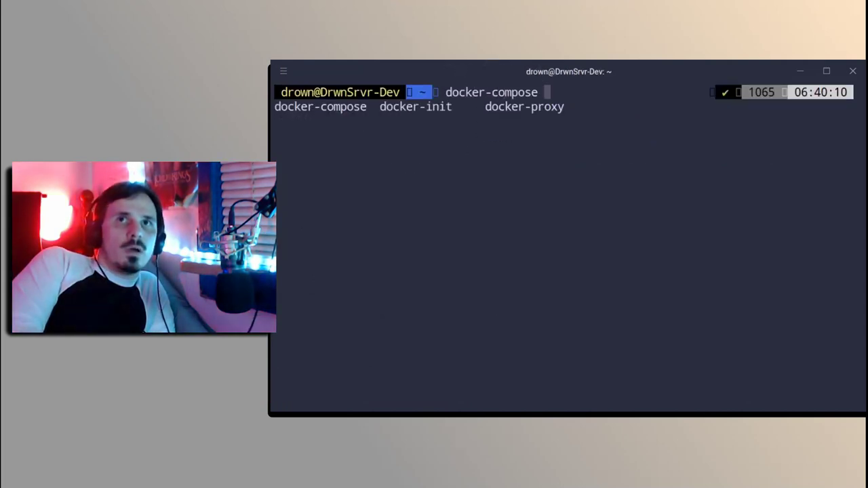
type("up -d")
key("Return")
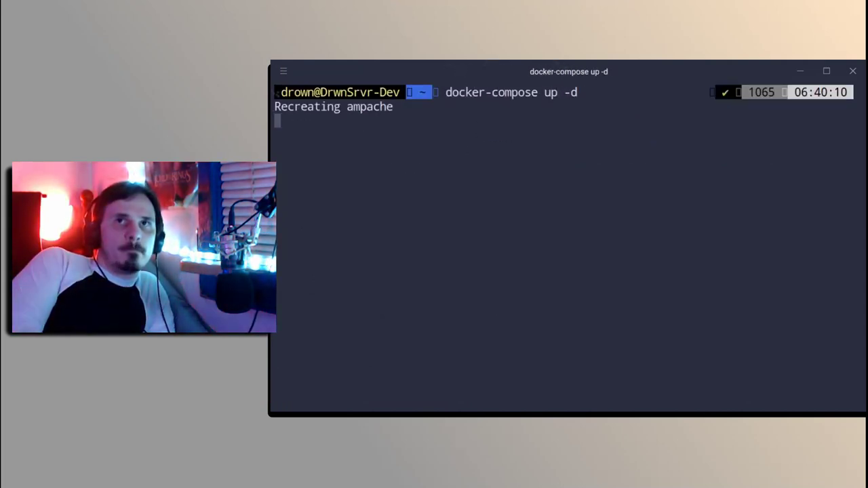
type("docker ps")
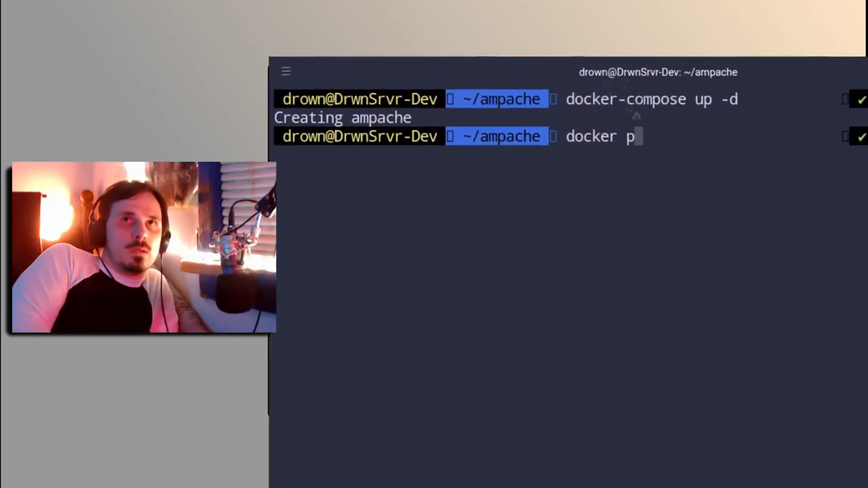
key("Return")
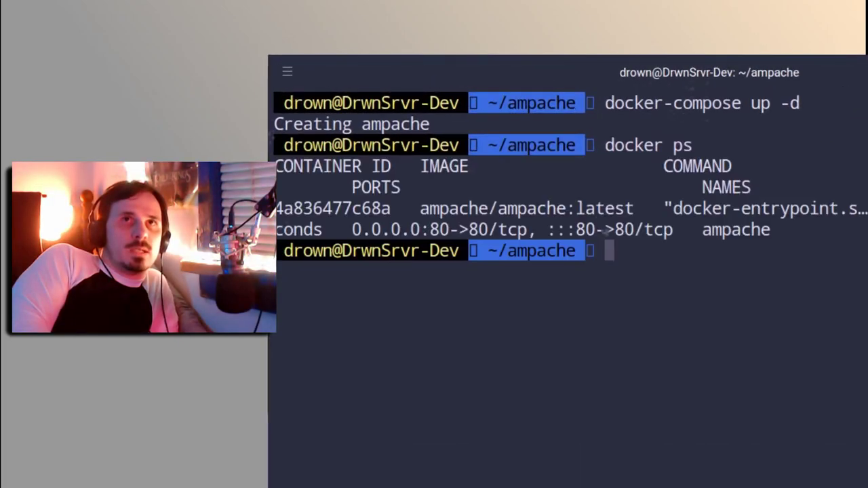
Go into the data folder inside the ampache directory and list its contents.
type("cd a")
key("Tab")
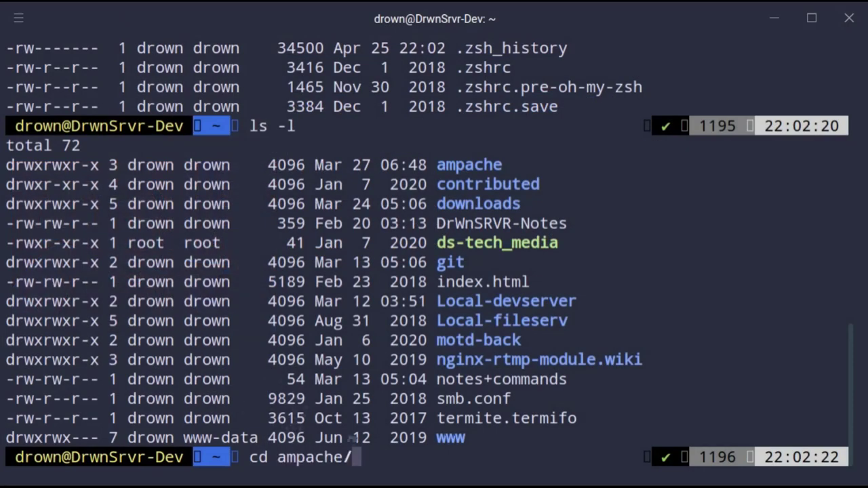
type("cd ")
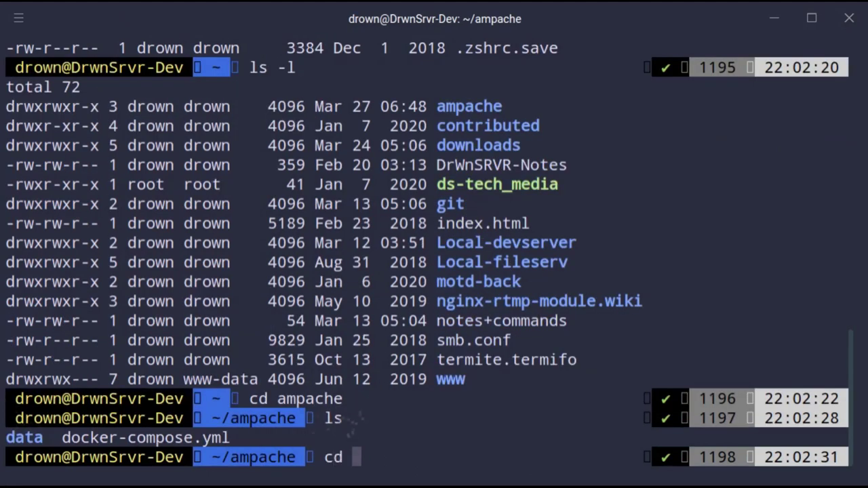
type("d")
key("Tab")
key("Return")
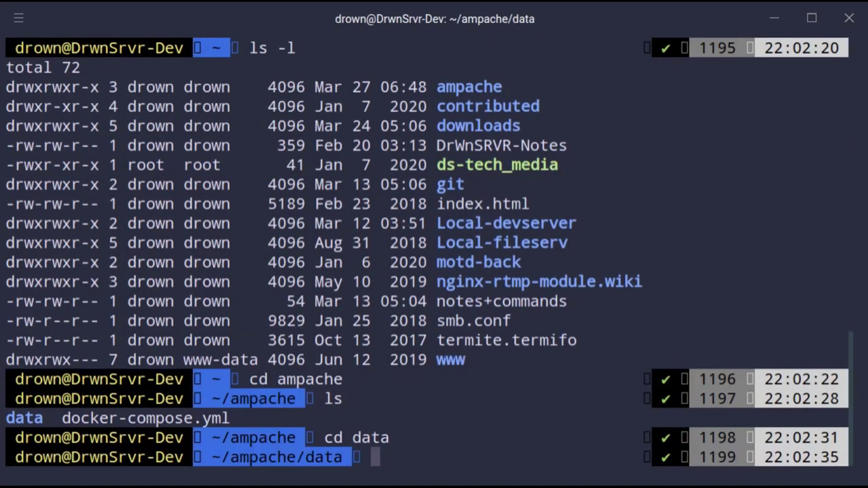
type("ls")
key("Return")
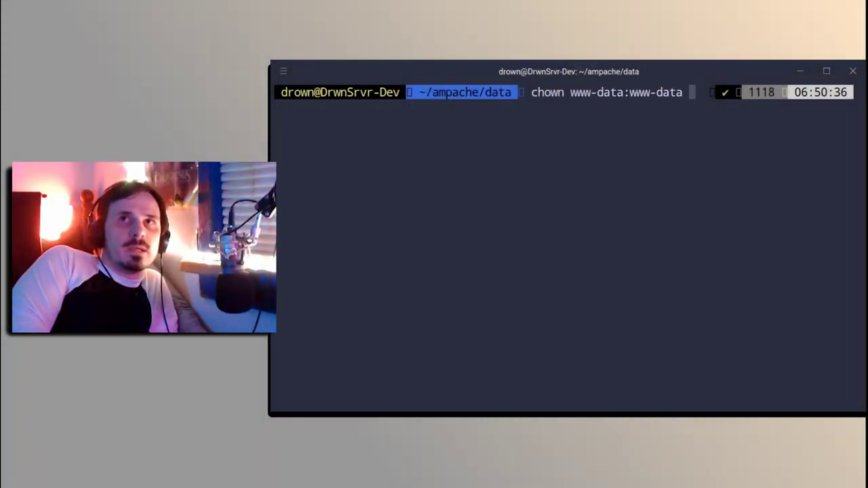
Try to recursively change the config folder's ownership to www-data:www-data without sudo.
key("Tab")
type("-R conf")
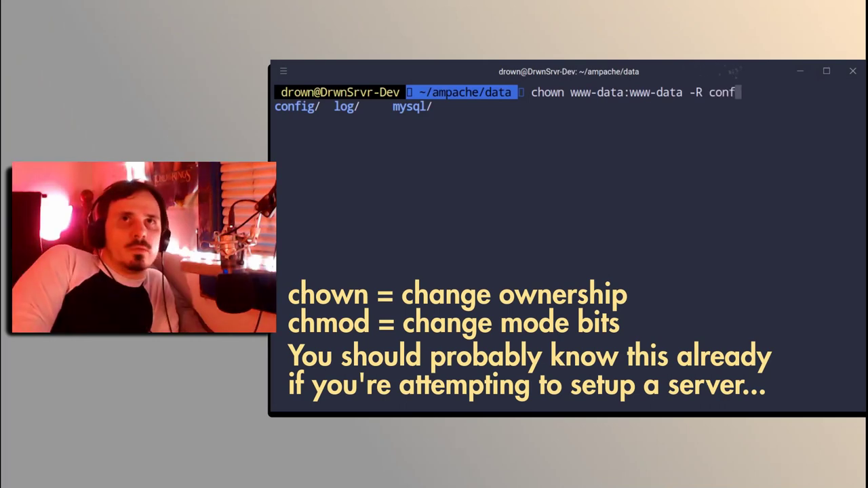
key("Tab")
key("Return")
Recursively change the config folder's ownership to www-data:www-data using sudo.
type("sudo chown www-data:qqq")
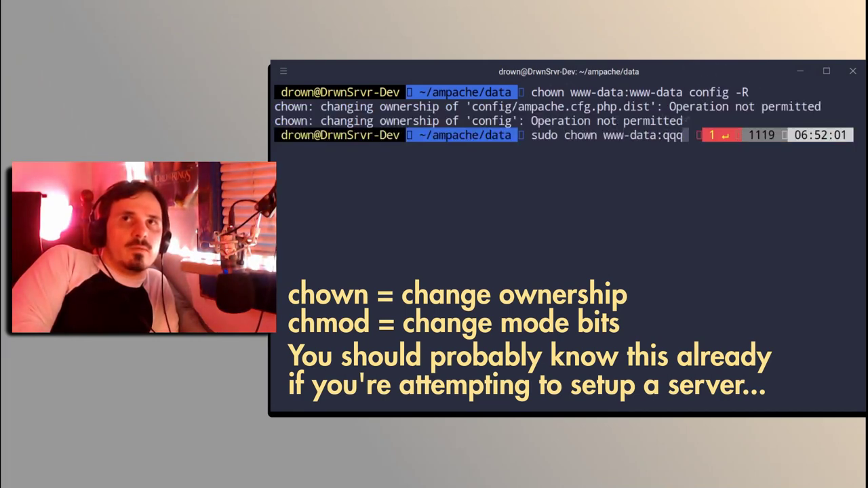
key("BackSpace")
key("BackSpace")
key("BackSpace")
type("www-data config -R")
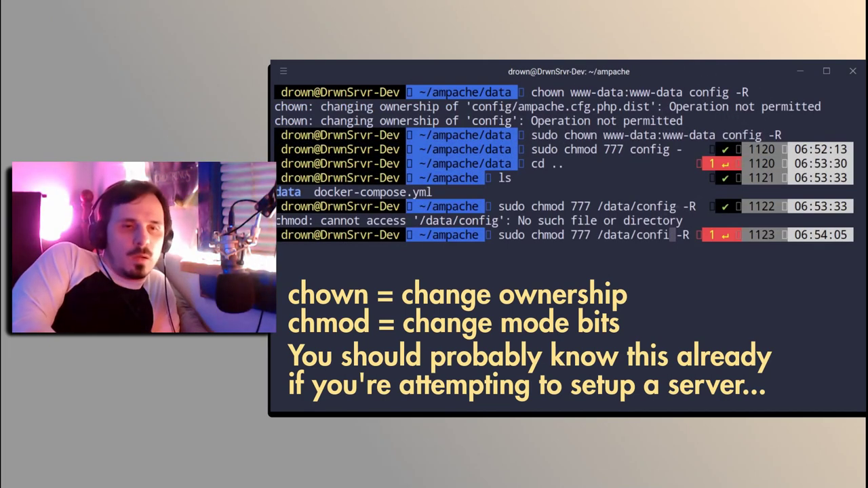
From the ampache directory, correct the chmod path to data/config and recursively set its permissions to 777 with sudo.
key("BackSpace")
key("BackSpace")
key("BackSpace")
key("BackSpace")
key("BackSpace")
key("BackSpace")
key("BackSpace")
key("BackSpace")
key("BackSpace")
key("BackSpace")
key("BackSpace")
key("BackSpace")
type("d")
key("Tab")
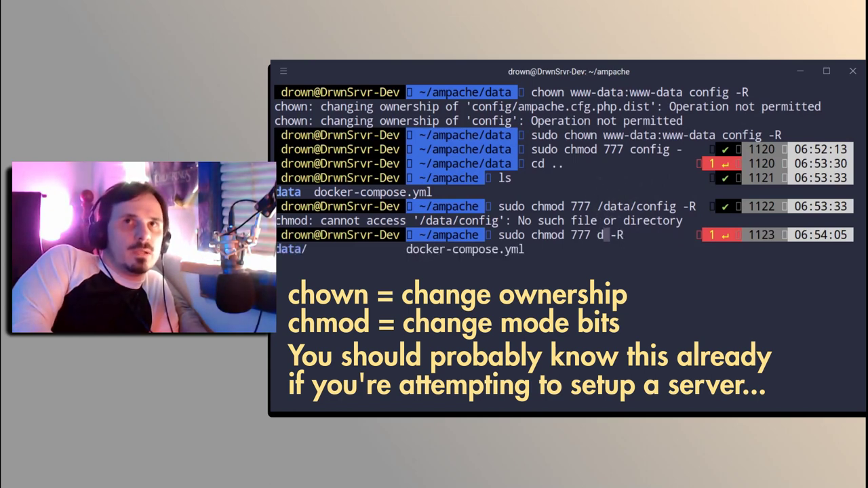
key("Tab")
type("c")
key("Tab")
key("BackSpace")
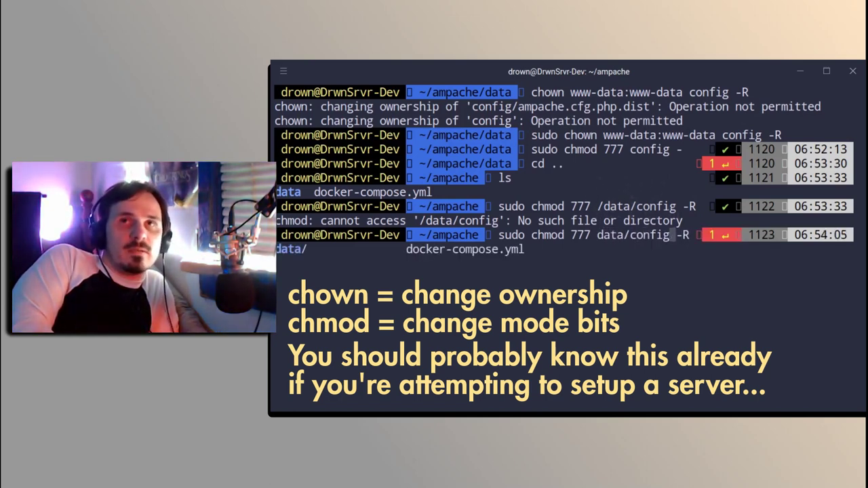
key("Return")
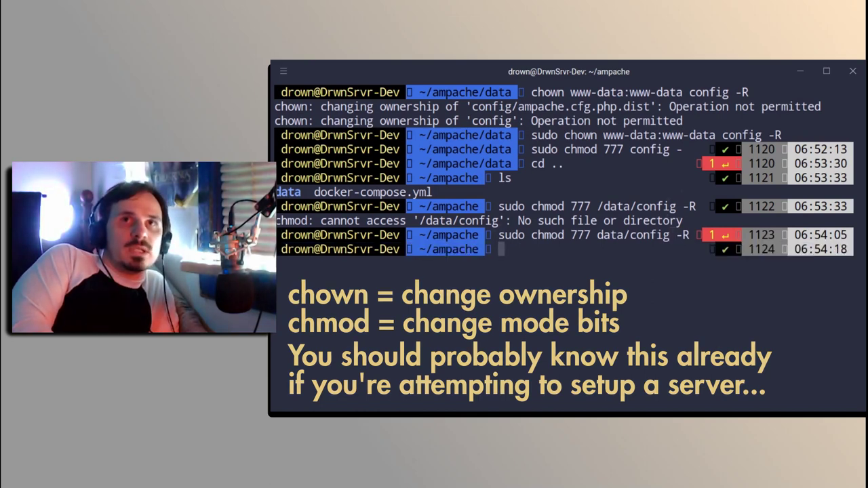
Show the Docker logs of the ampache container and examine the MySQL admin login details in them.
type("docker logs")
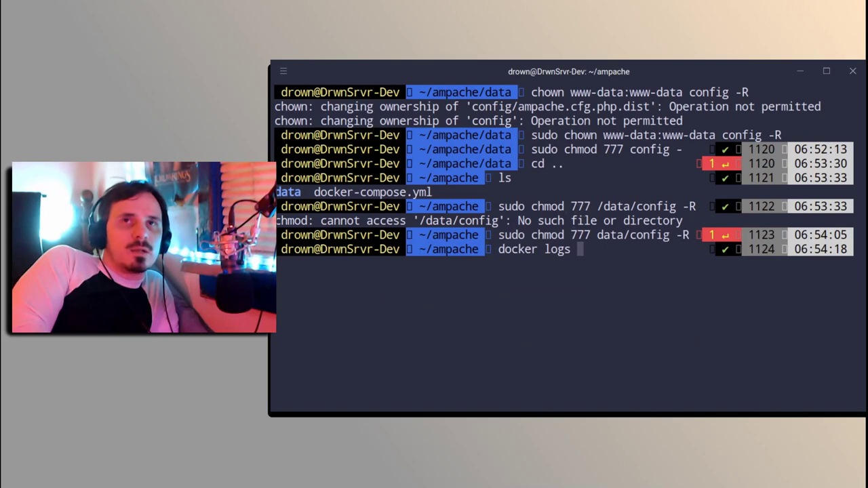
key("Tab")
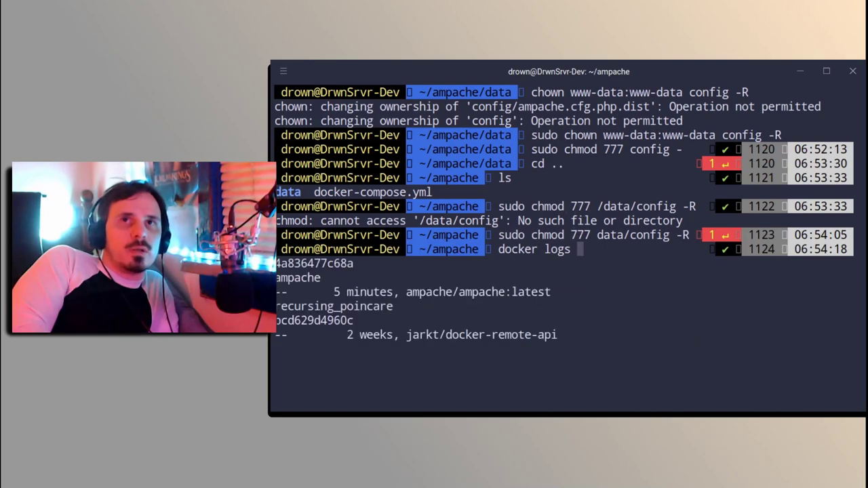
type("ampache")
key("Return")
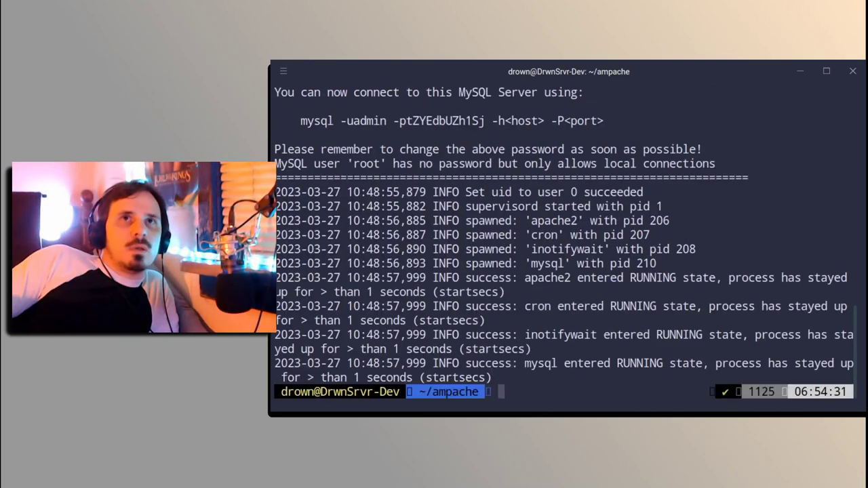
scroll(569, 234, "up", 6)
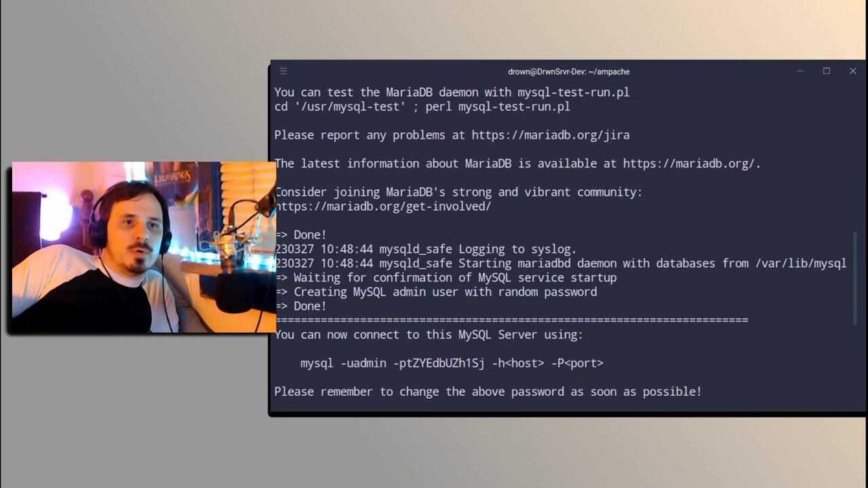
scroll(569, 234, "down", 5)
scroll(568, 234, "up", 4)
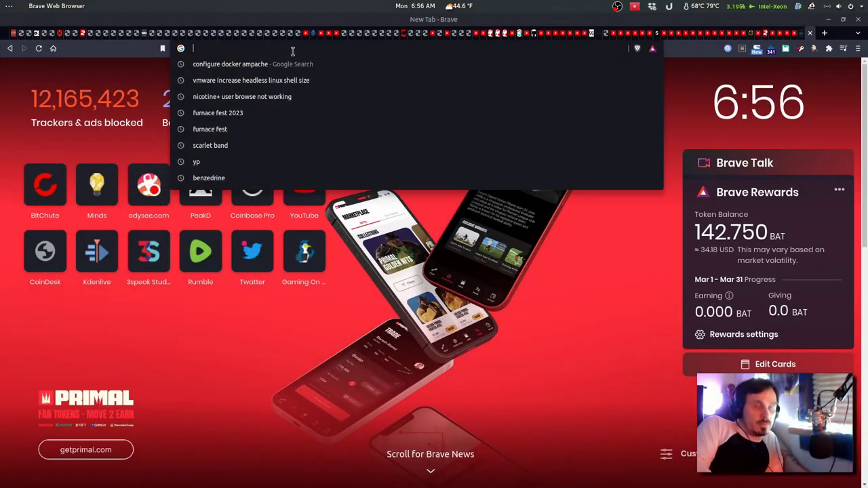
Switch to the Brave browser and open the Ampache installation page at 192.168.1.6, without the 19999 port.
type("192")
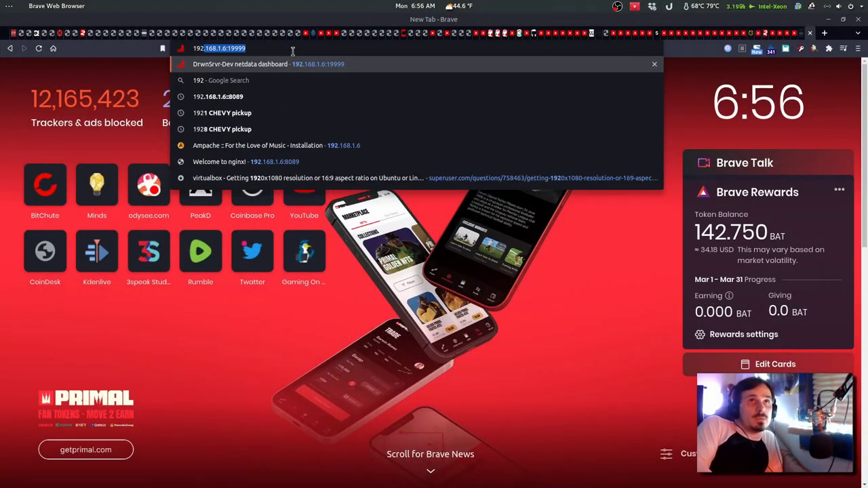
key("Return")
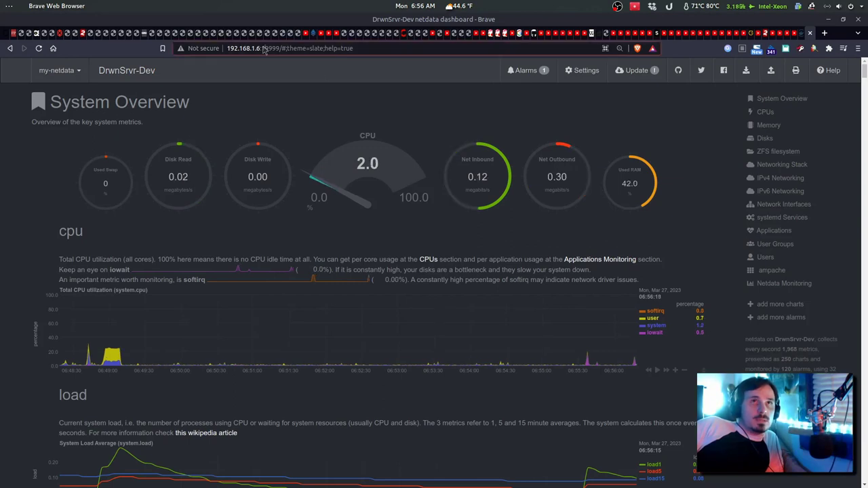
left_click_drag(369, 49, 305, 49)
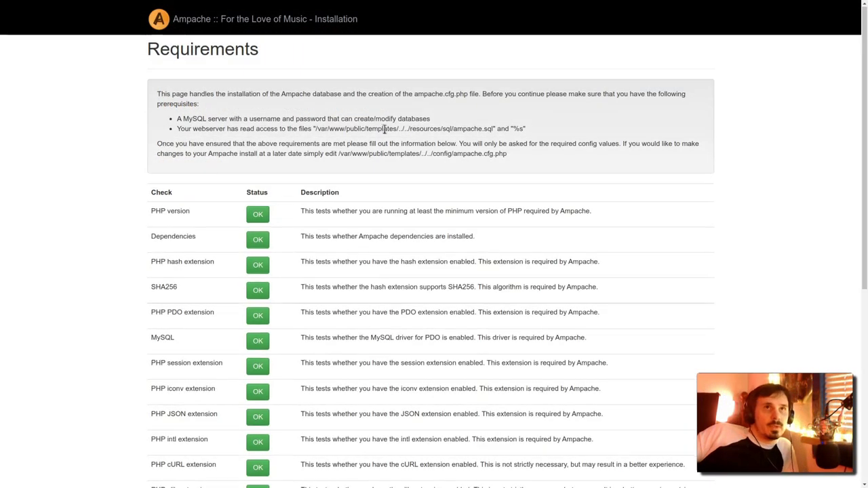
Examine the requirement checks and their statuses on the Ampache installation page, including the MySQL and PHP extension rows.
scroll(386, 139, "down", 5)
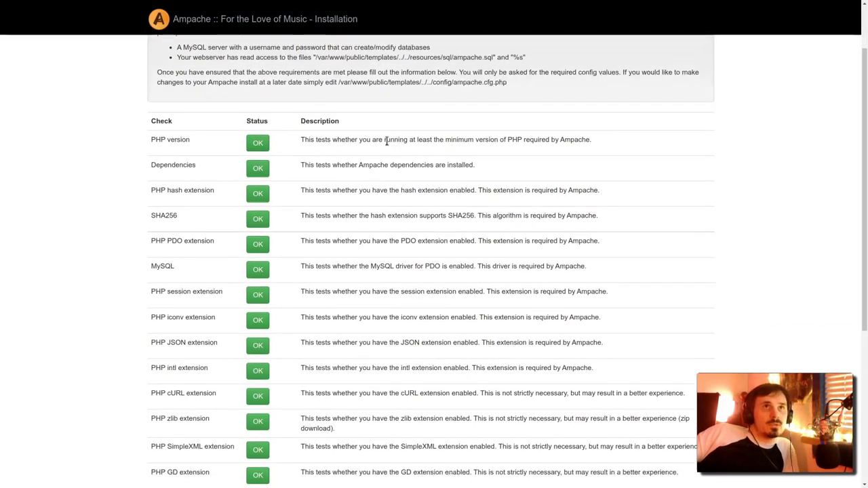
scroll(371, 177, "down", 4)
scroll(383, 192, "up", 9)
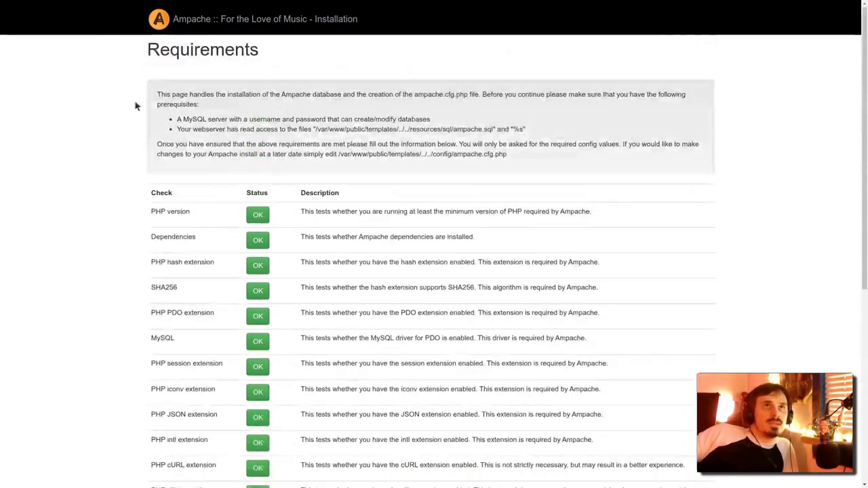
scroll(203, 135, "down", 4)
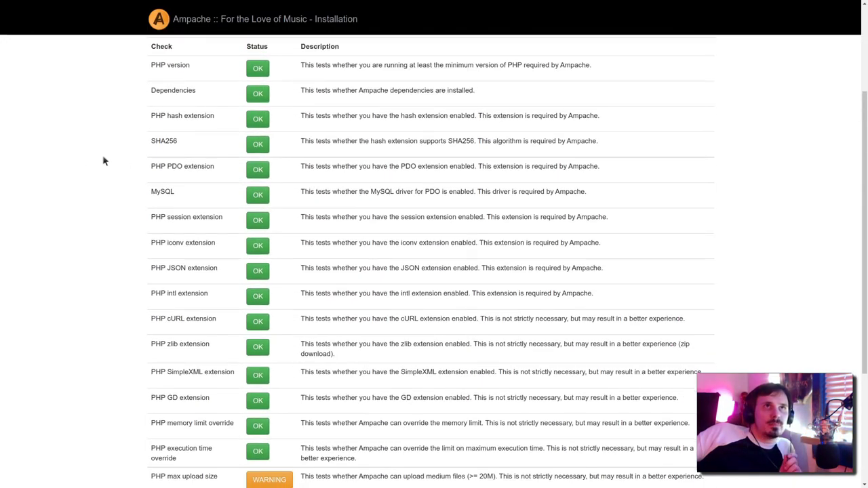
scroll(170, 195, "down", 3)
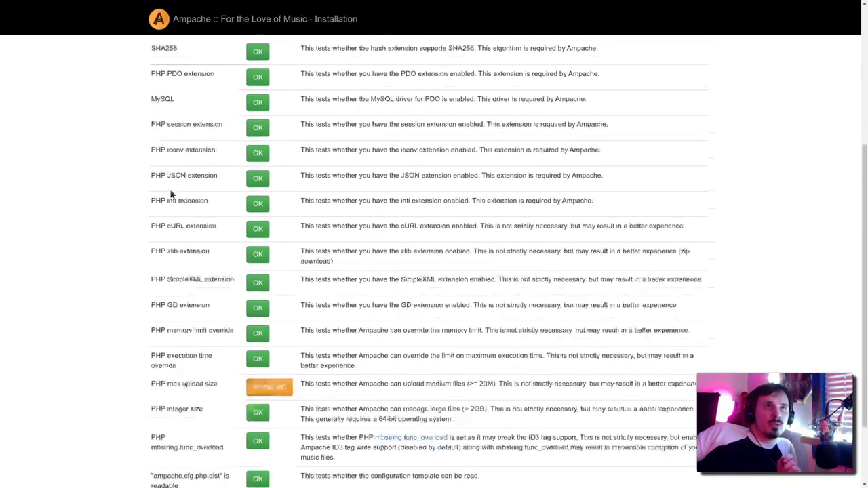
scroll(183, 195, "down", 3)
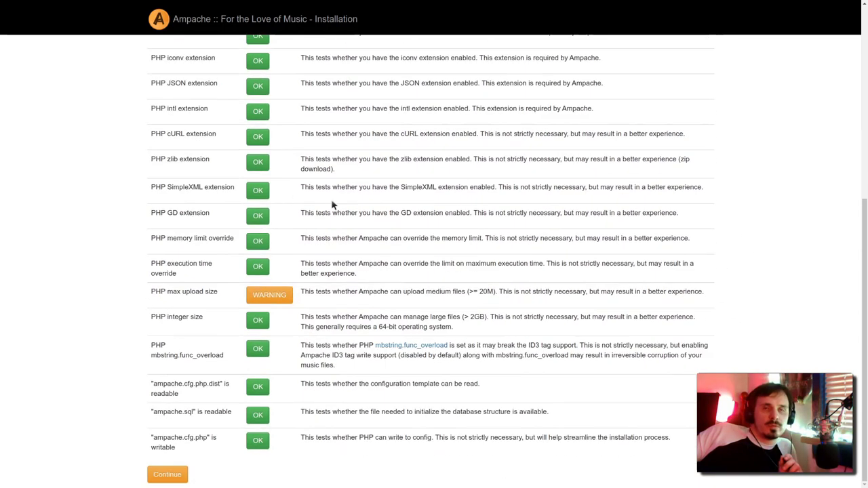
scroll(390, 239, "up", 1)
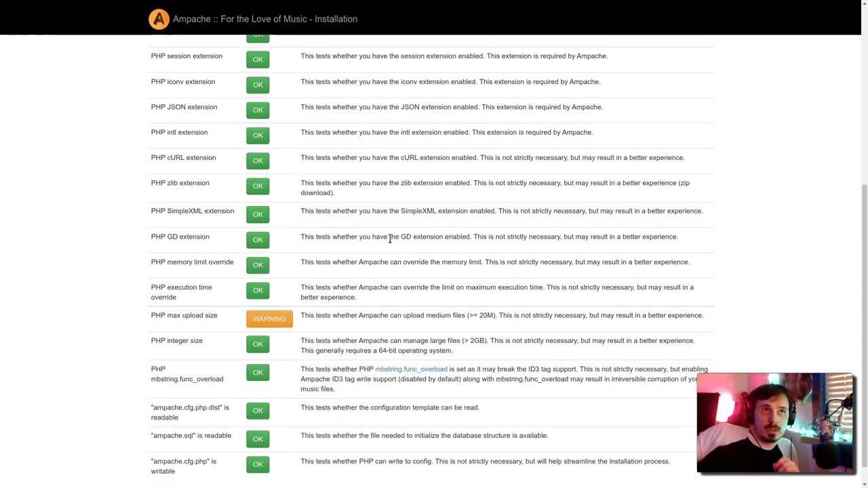
scroll(393, 238, "up", 3)
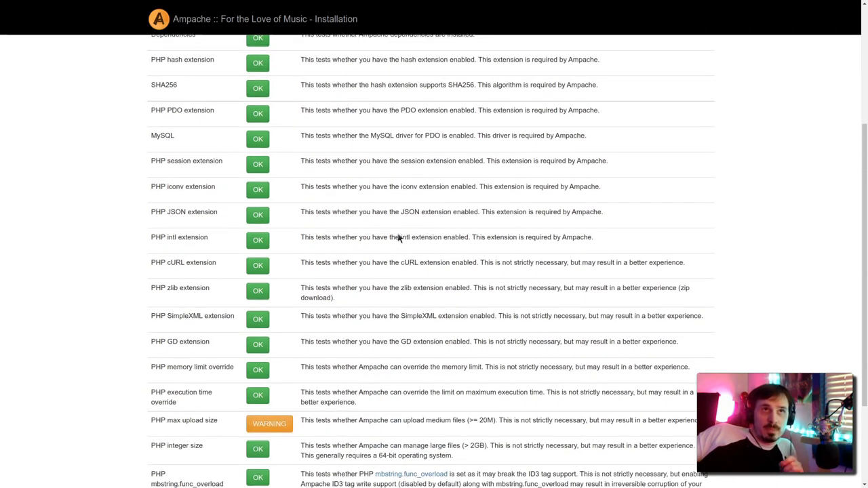
scroll(398, 238, "up", 3)
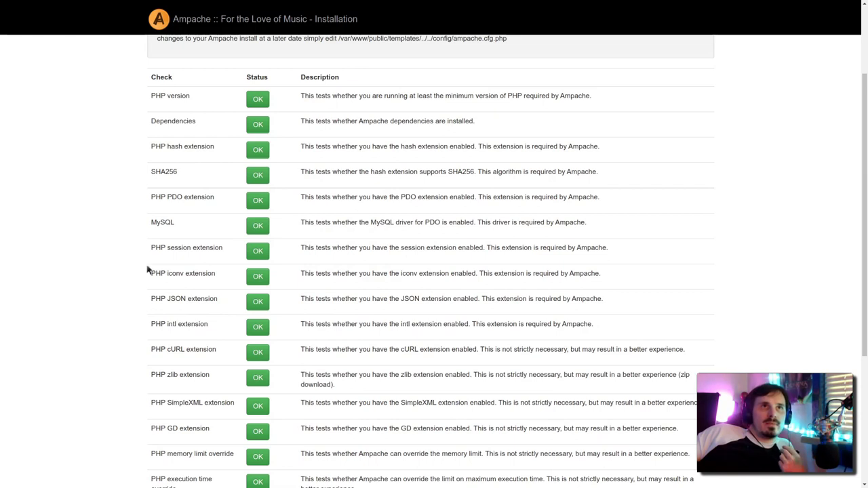
left_click_drag(150, 272, 194, 277)
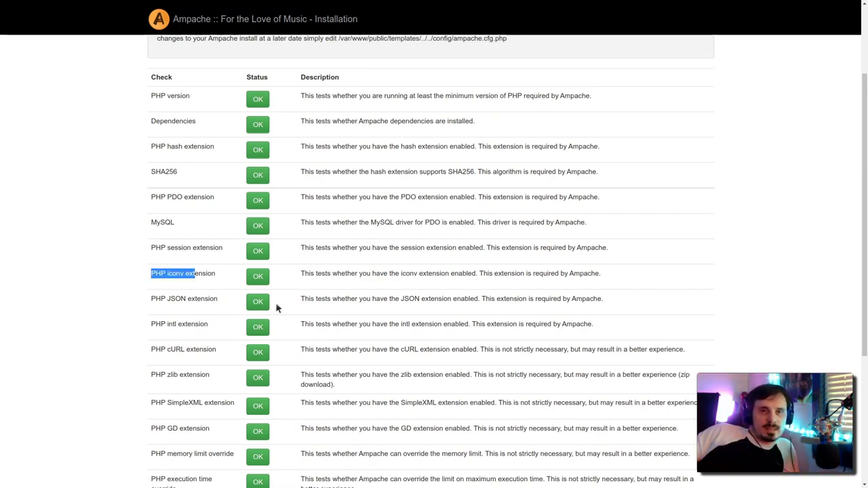
scroll(269, 310, "down", 2)
left_click_drag(157, 174, 173, 175)
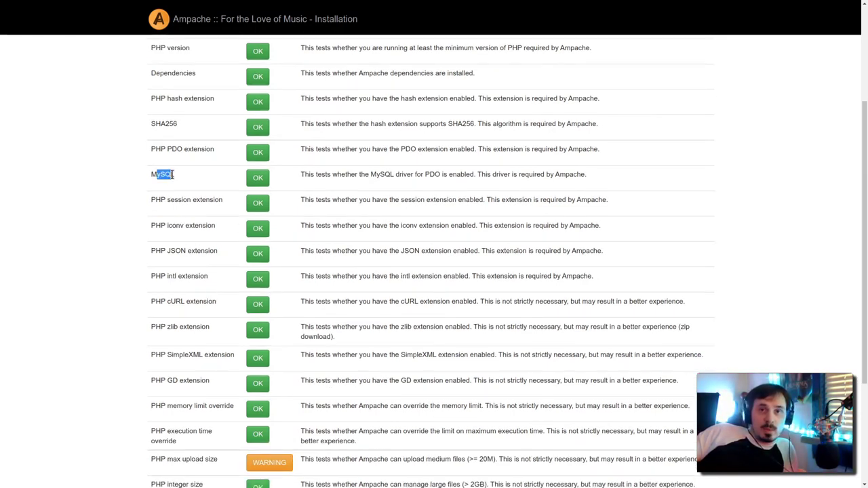
left_click(180, 183)
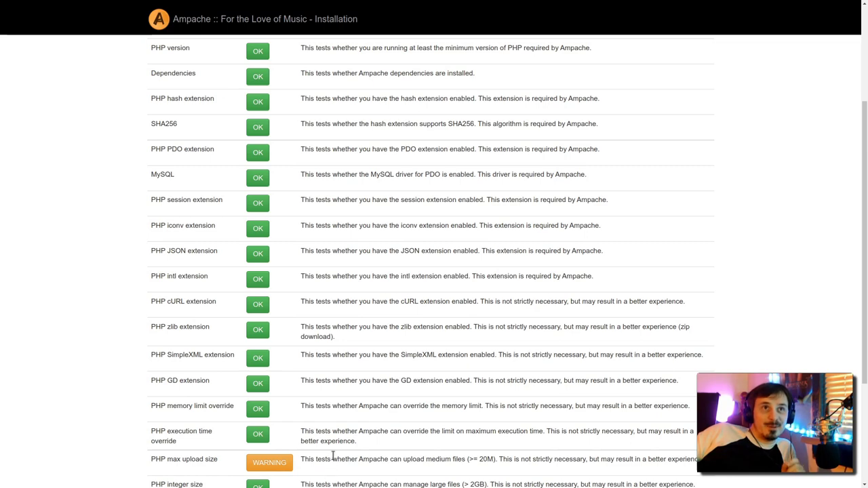
Read the description of the PHP max upload size check and continue to the database creation step.
scroll(335, 366, "down", 3)
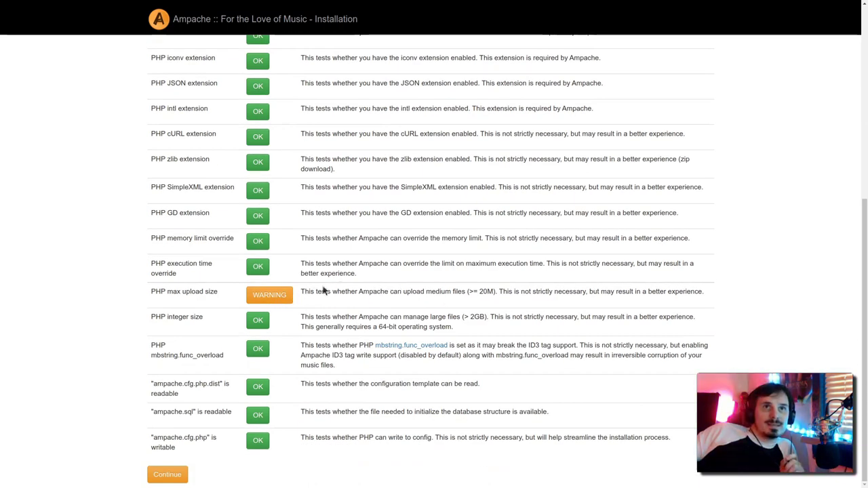
left_click_drag(300, 292, 518, 300)
left_click(484, 291)
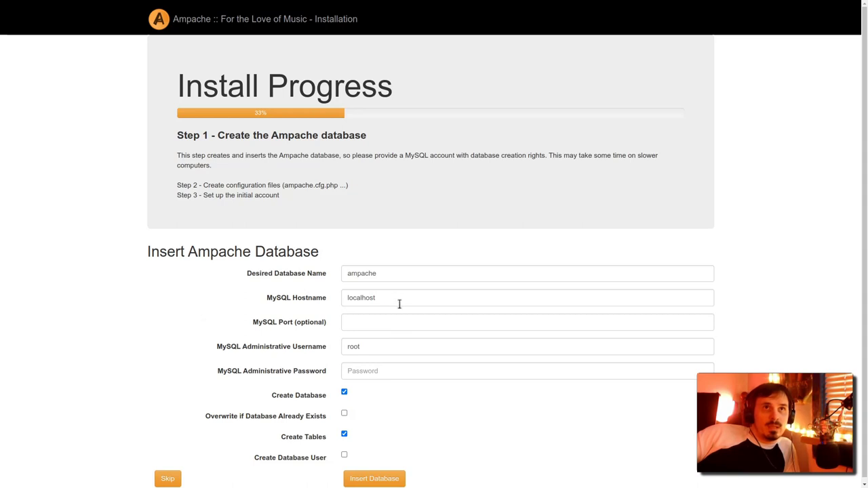
Set the MySQL administrative username to admin, enter the MySQL administrative password, and enable Create Database User.
scroll(353, 304, "down", 1)
left_click(352, 316)
double_click(384, 341)
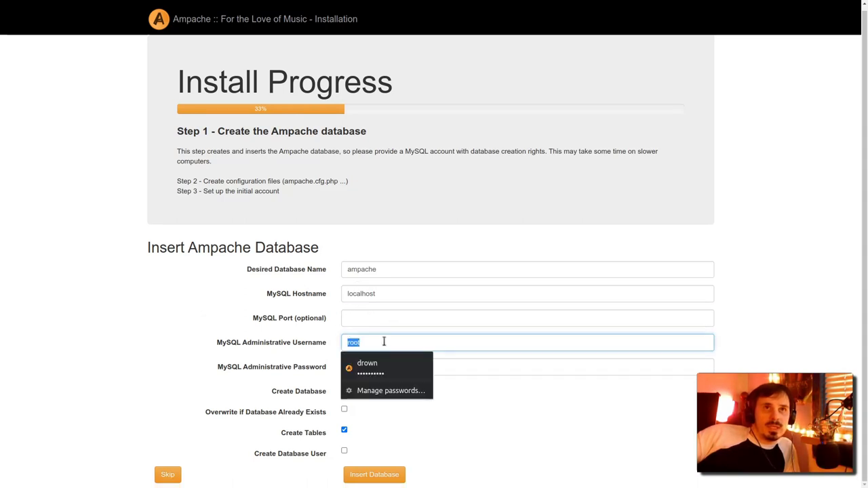
type("admin")
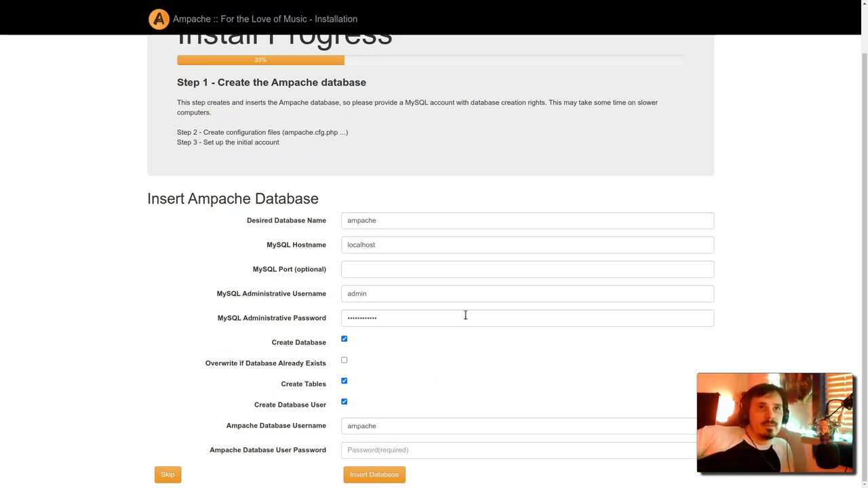
Keep ampache as the database username, enter the Ampache database user password, and insert the database.
double_click(363, 420)
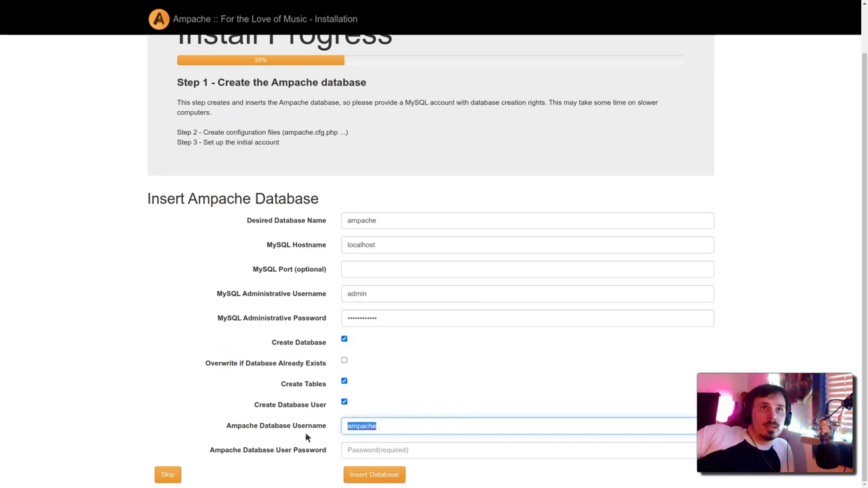
left_click(402, 424)
double_click(399, 419)
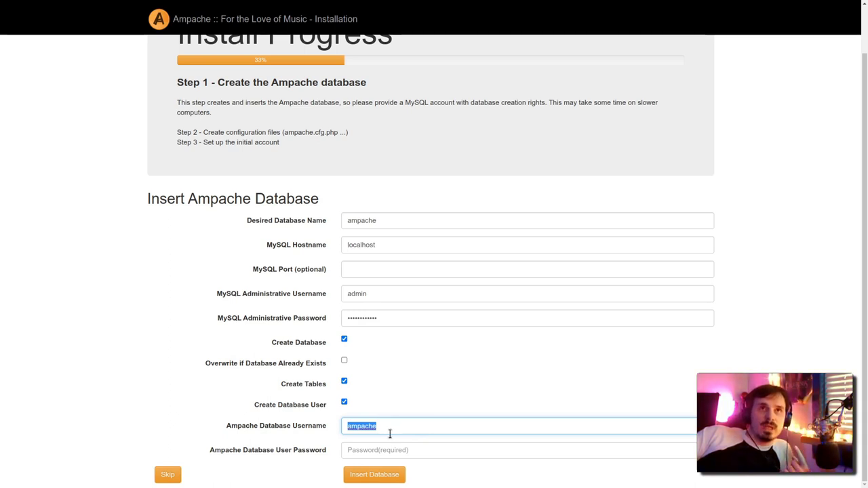
key("Tab")
key("ctrl+v")
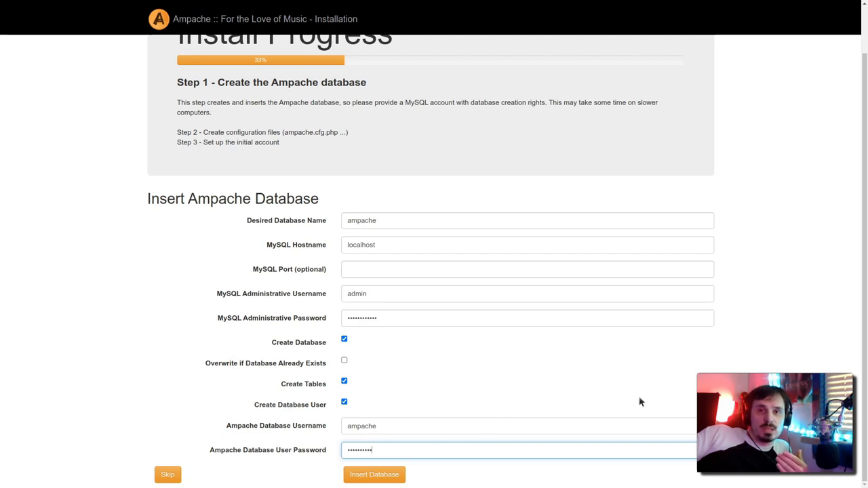
left_click(377, 476)
Examine the configuration file step's instructions, the database connection settings, and the installation type options.
left_click_drag(184, 158, 434, 163)
left_click(291, 170)
left_click(427, 167)
left_click_drag(224, 178, 520, 196)
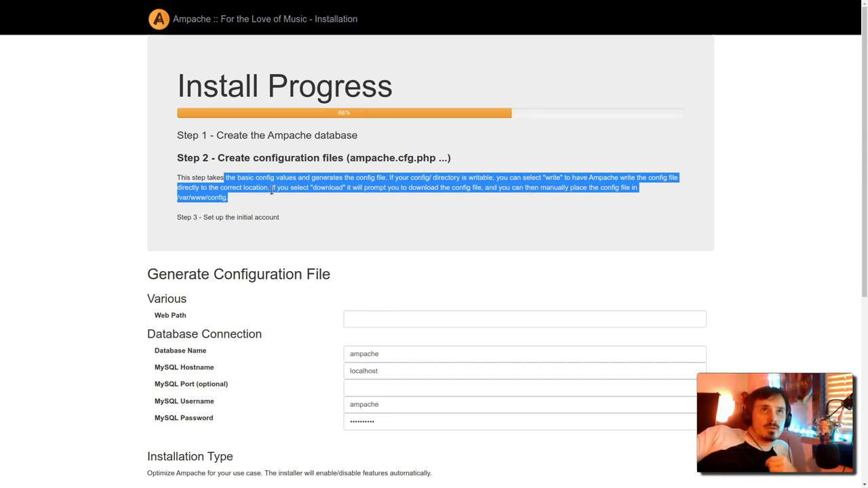
left_click_drag(421, 187, 519, 197)
scroll(296, 214, "down", 2)
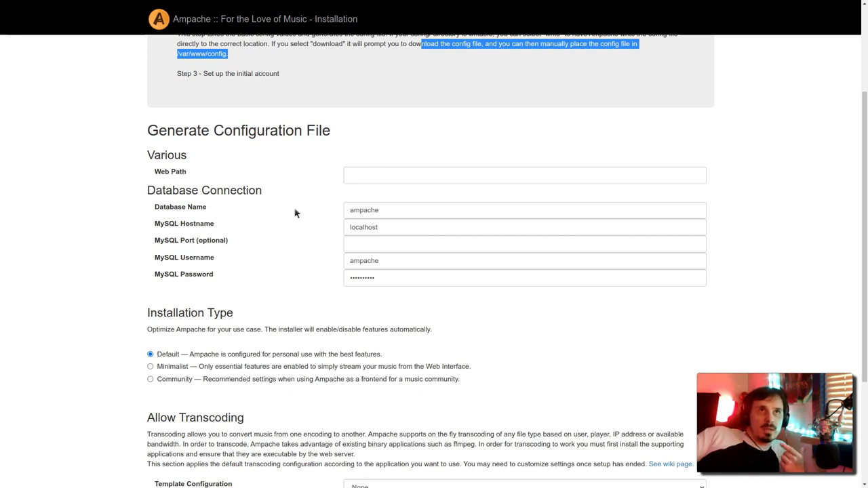
scroll(295, 214, "down", 1)
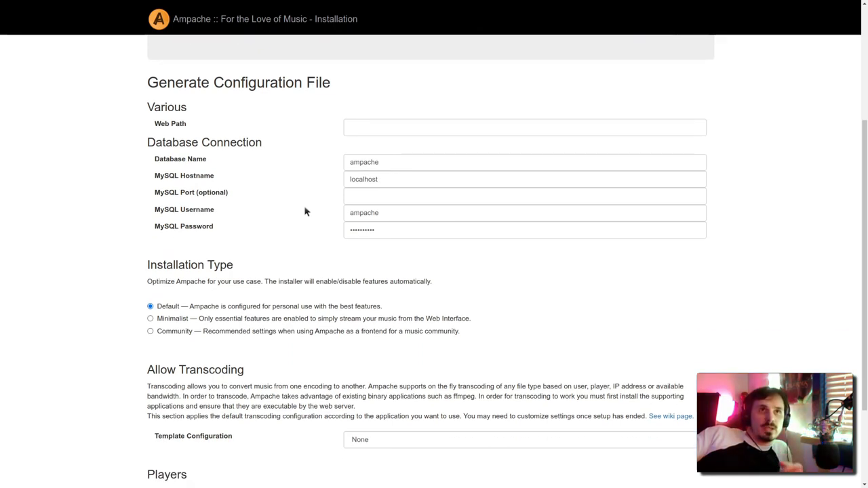
scroll(291, 249, "down", 1)
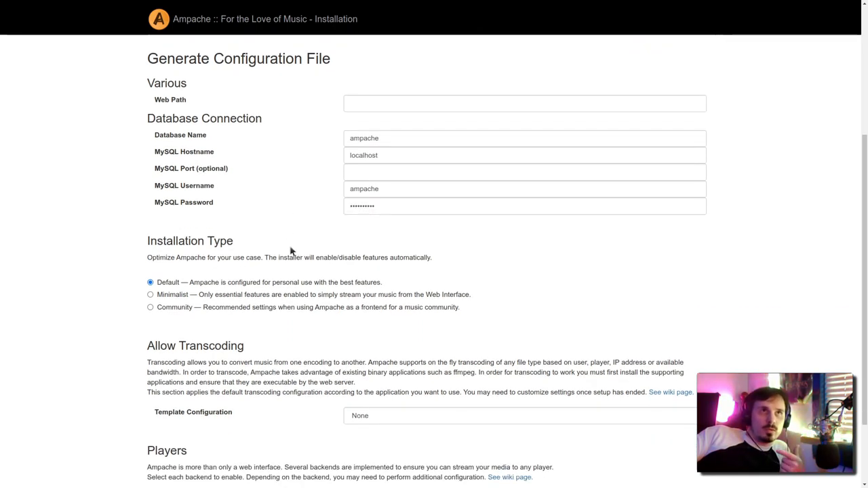
scroll(296, 246, "up", 2)
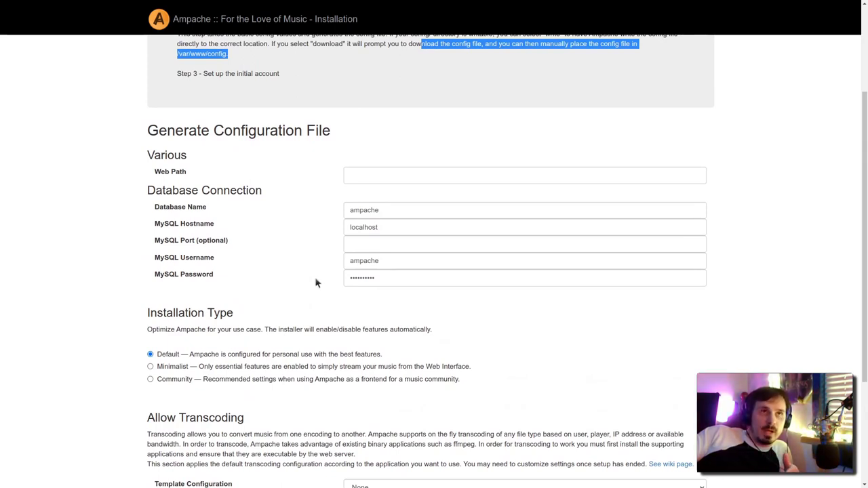
scroll(158, 256, "down", 2)
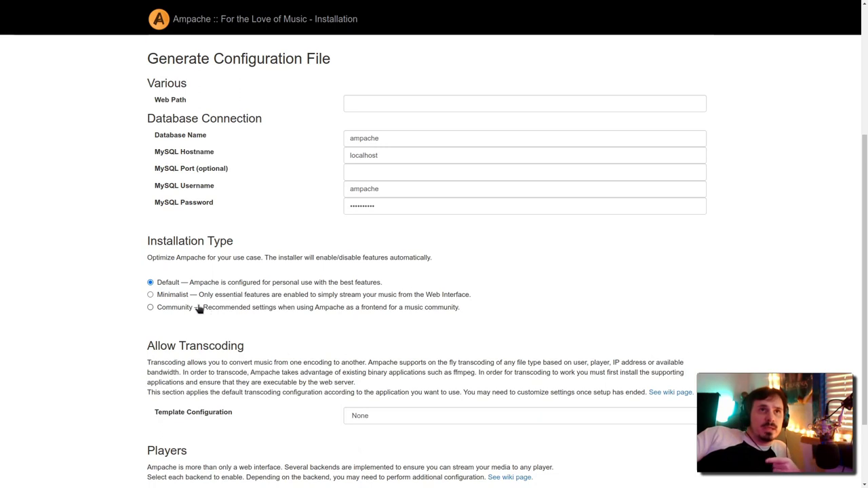
left_click_drag(208, 311, 459, 321)
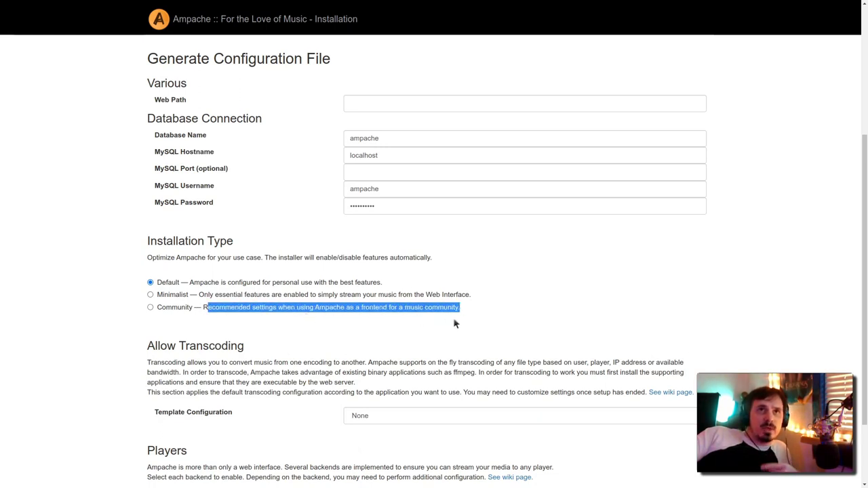
left_click(453, 326)
Set the transcoding template configuration to ffmpeg and enable the UPnP, DAAP (iTunes) and WebDAV backends alongside Subsonic.
scroll(454, 325, "down", 2)
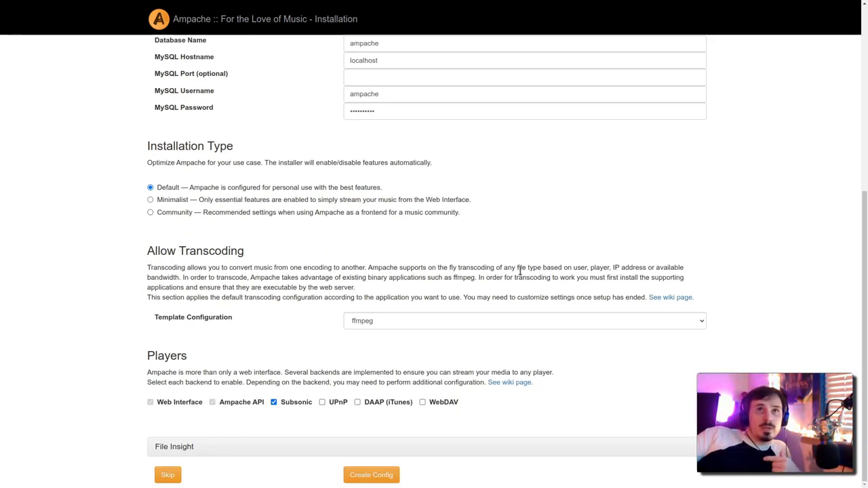
left_click_drag(486, 277, 626, 293)
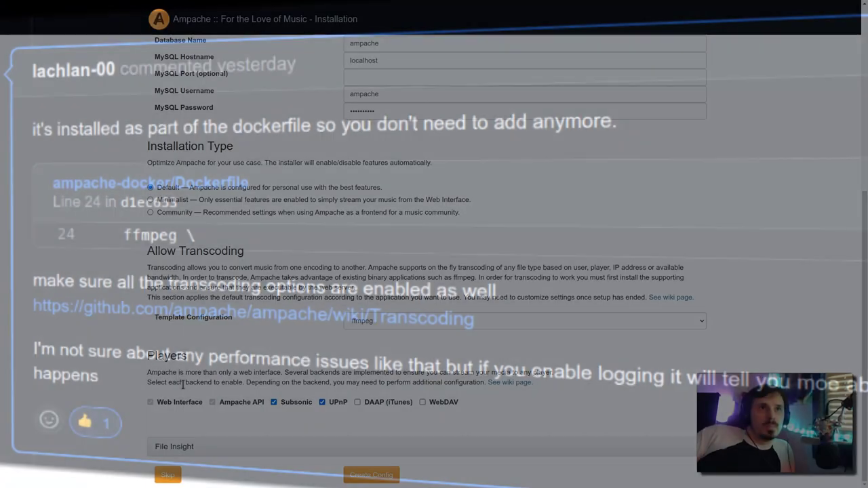
left_click_drag(288, 372, 549, 382)
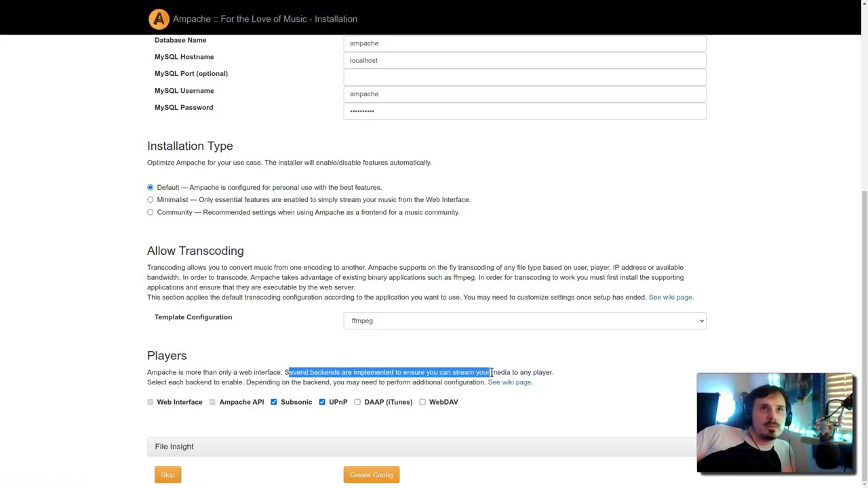
left_click(210, 379)
left_click_drag(215, 382, 322, 391)
left_click(321, 402)
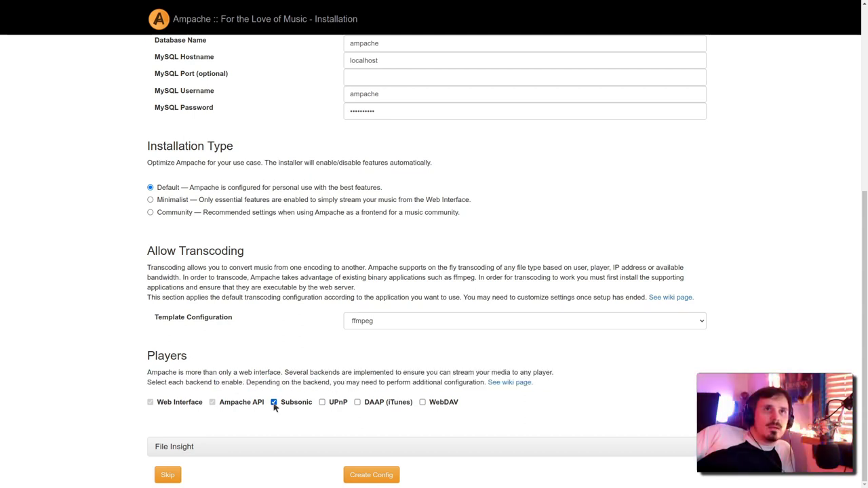
left_click(323, 403)
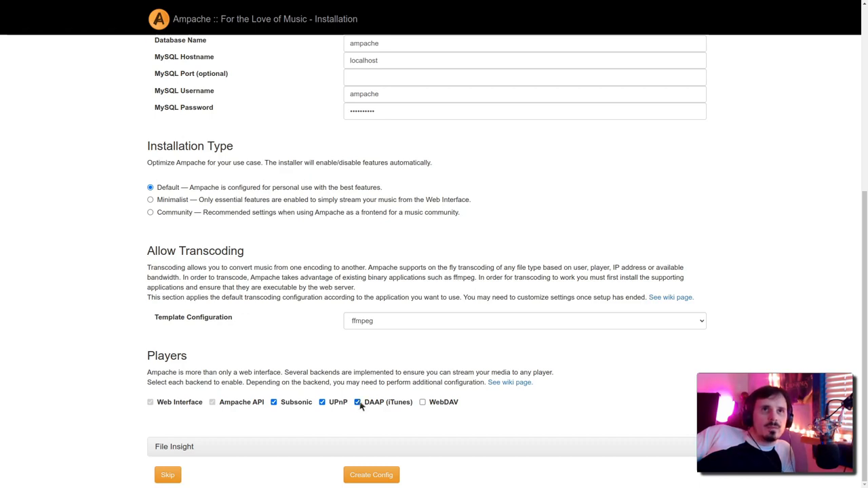
left_click(423, 402)
Expand File Insight to review the .htaccess and ampache.cfg.php file statuses, and create the configuration.
scroll(380, 434, "down", 3)
left_click(483, 221)
scroll(482, 220, "down", 1)
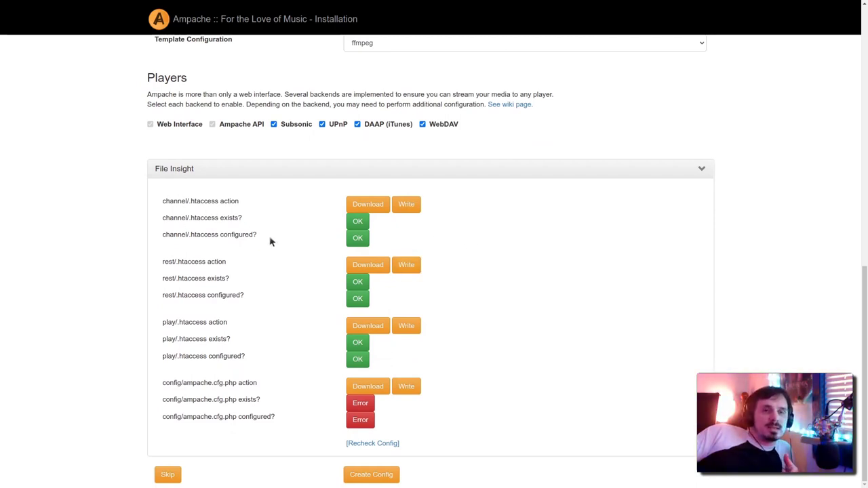
triple_click(199, 198)
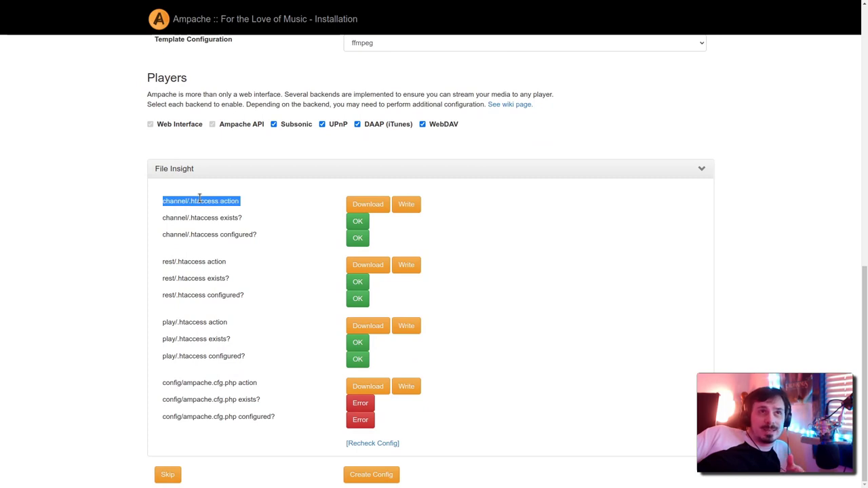
left_click(199, 197)
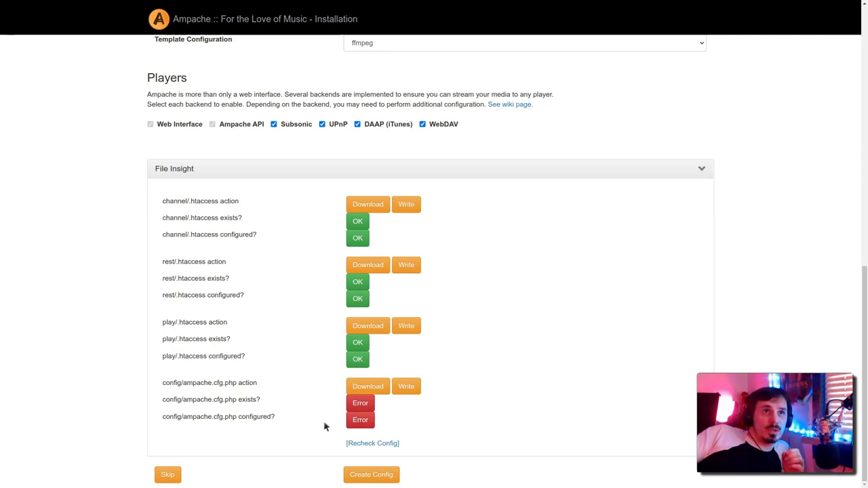
left_click(371, 474)
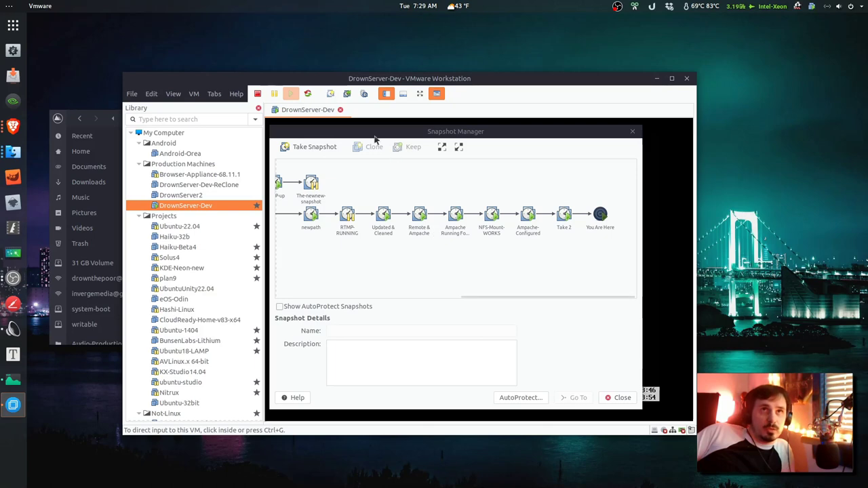
Reposition the VMware window and widen the Snapshot Manager to examine DrownServer-Dev's snapshot tree.
left_click_drag(377, 145, 364, 134)
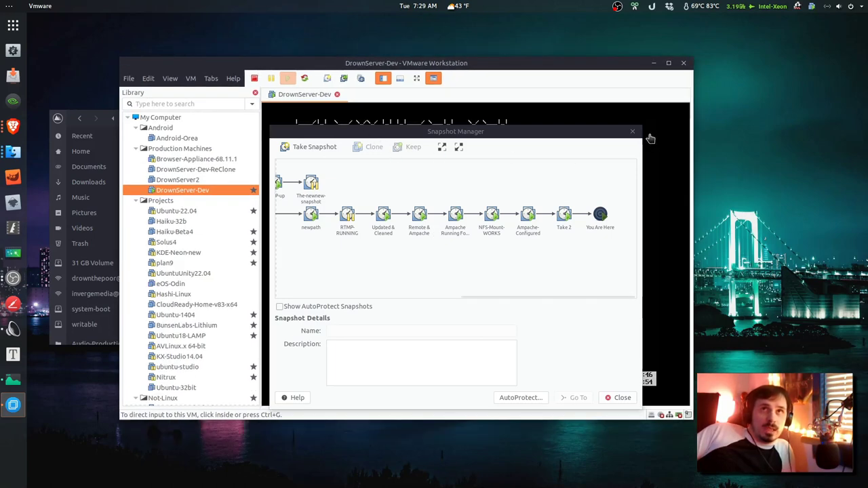
left_click_drag(643, 129, 746, 126)
key("Escape")
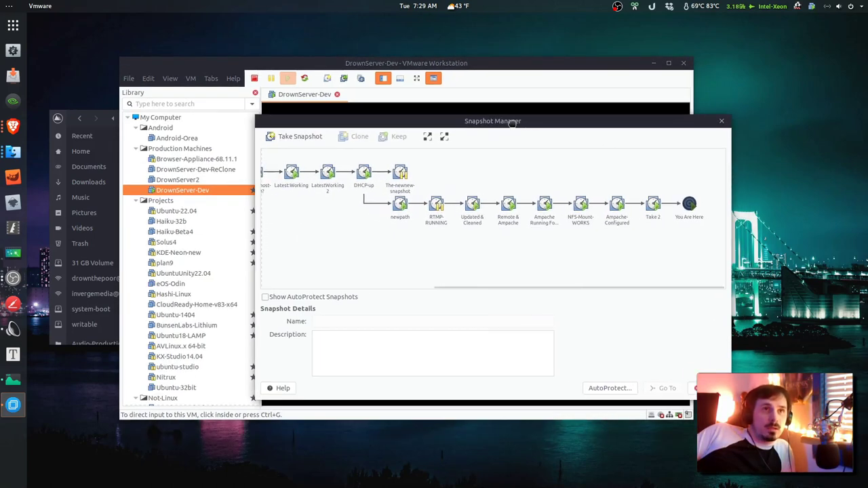
left_click(326, 79)
left_click(421, 201)
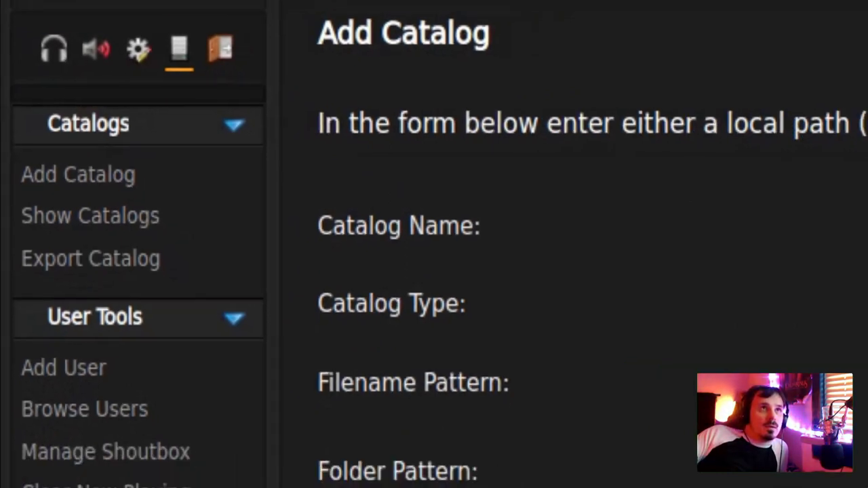
Name the new Ampache catalog Ampache and set its catalog type to local.
left_click(800, 189)
left_click(813, 234)
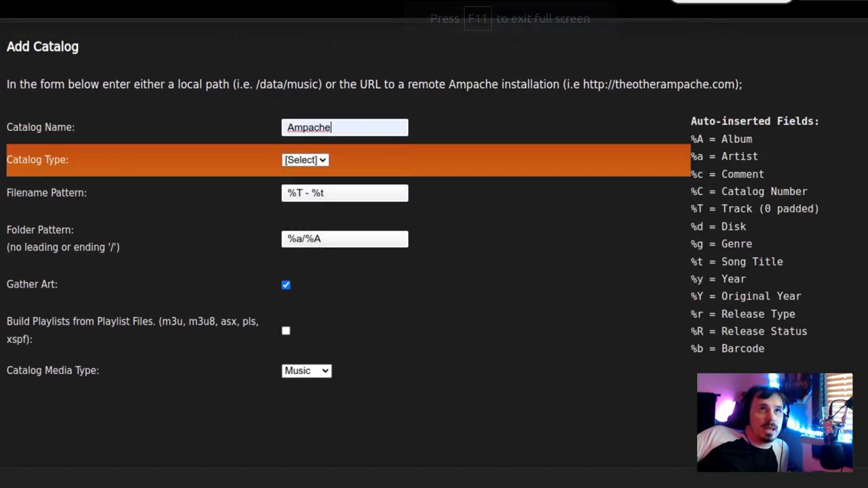
left_click(305, 160)
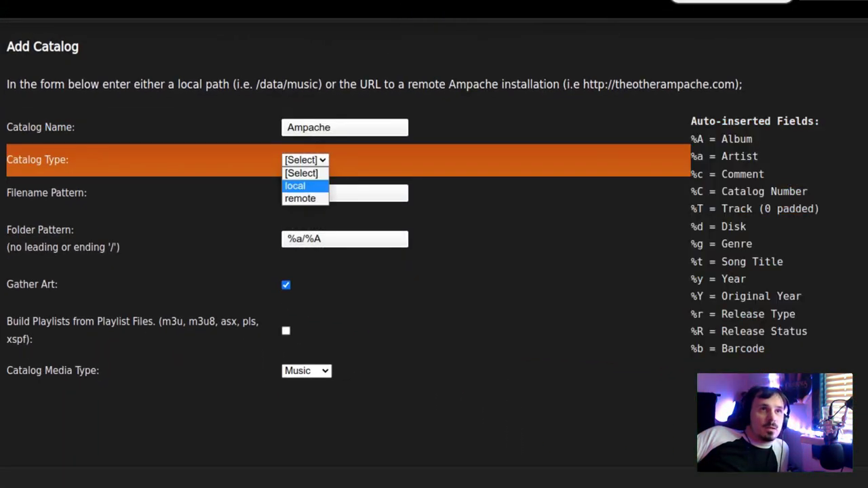
left_click(295, 185)
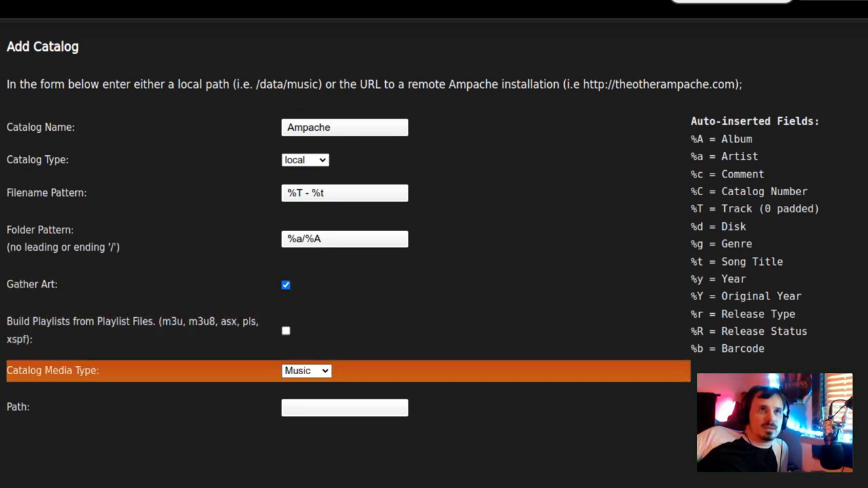
Keep Music as the catalog's media type, set its path to /media, and add the catalog.
left_click(306, 370)
left_click(298, 385)
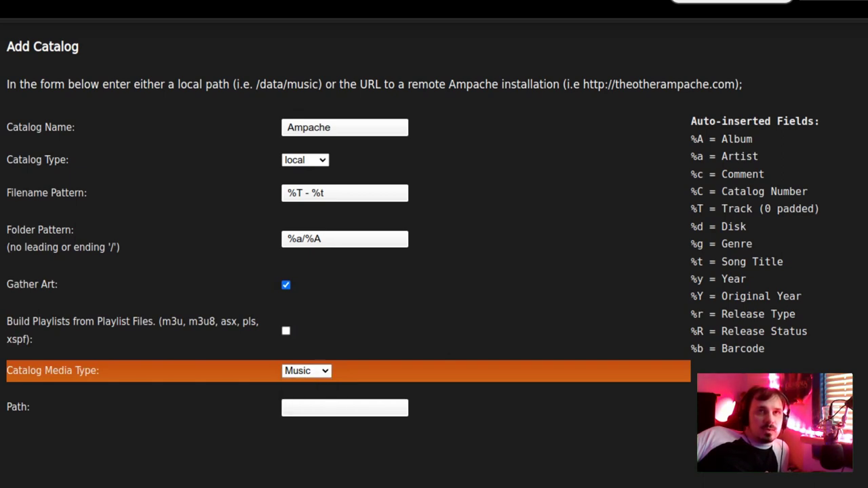
left_click(344, 407)
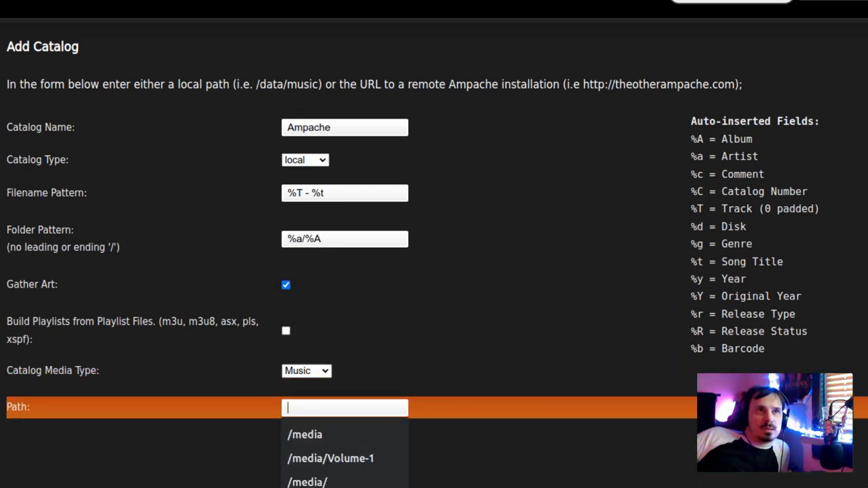
key("Down")
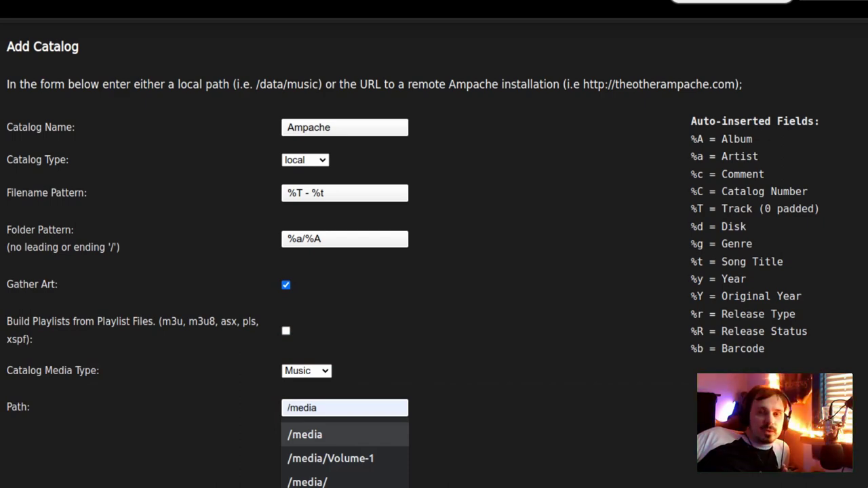
key("Return")
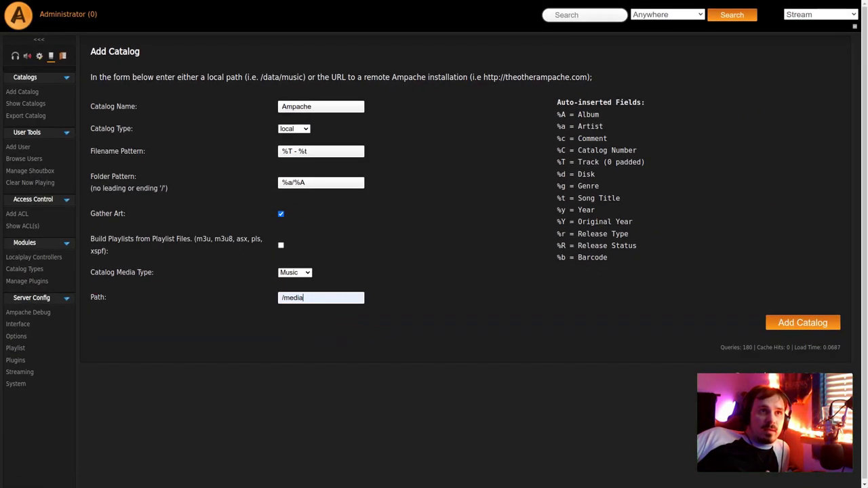
key("Return")
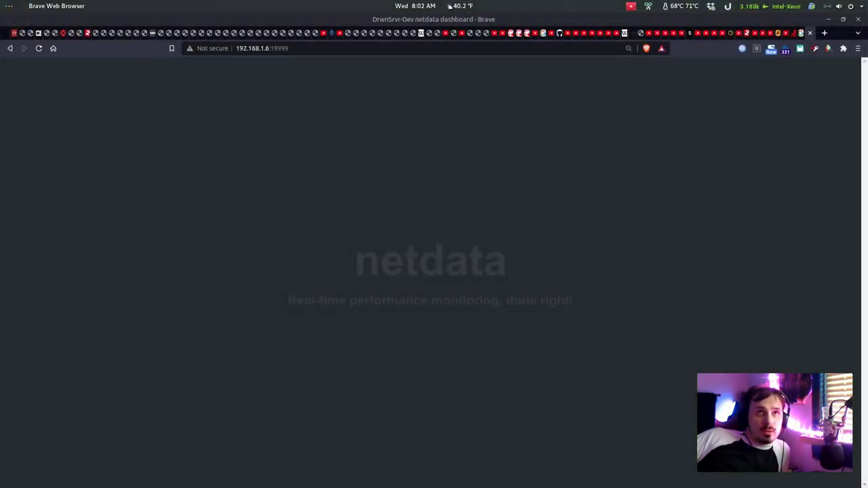
Show the Netdata dashboard full screen and examine the ampache container's CPU and memory charts.
key("F11")
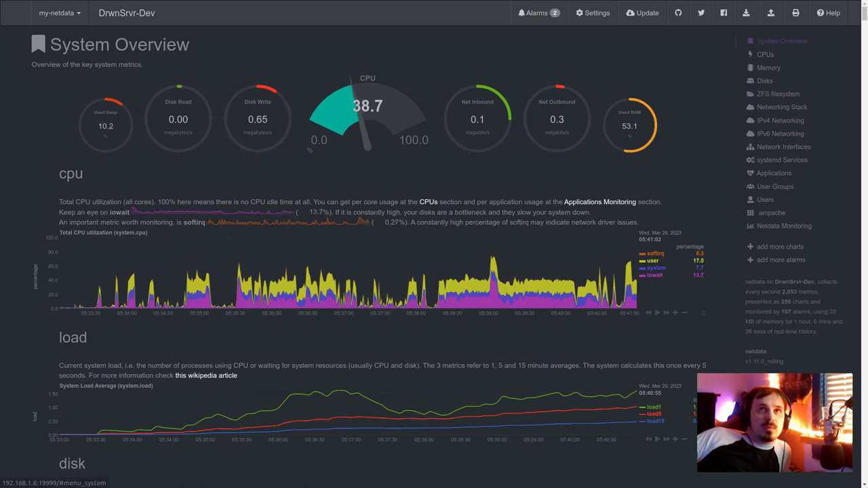
left_click(772, 212)
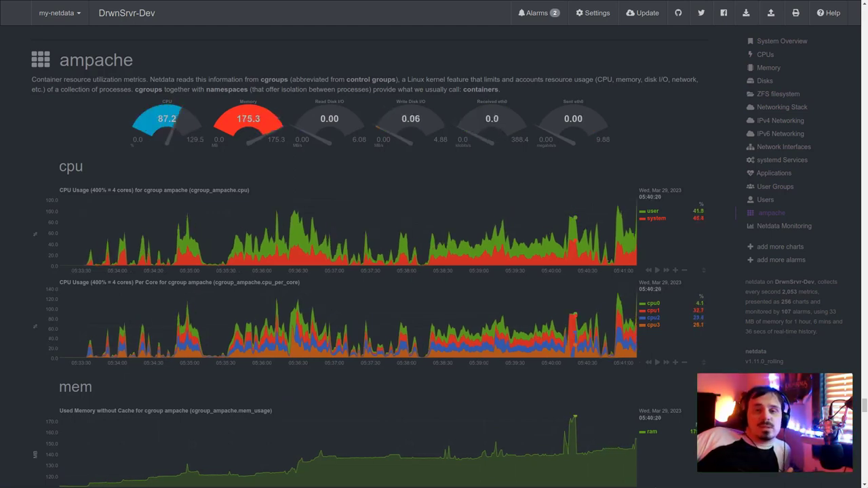
scroll(421, 258, "down", 1)
scroll(420, 257, "down", 3)
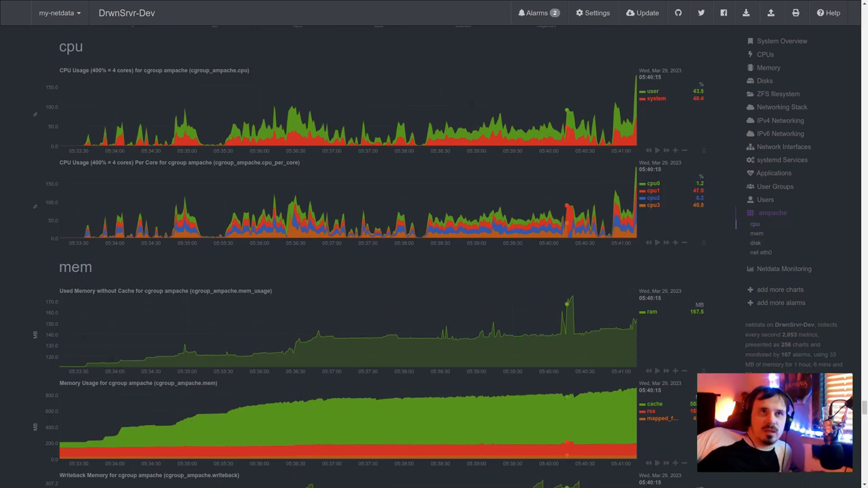
scroll(650, 342, "down", 3)
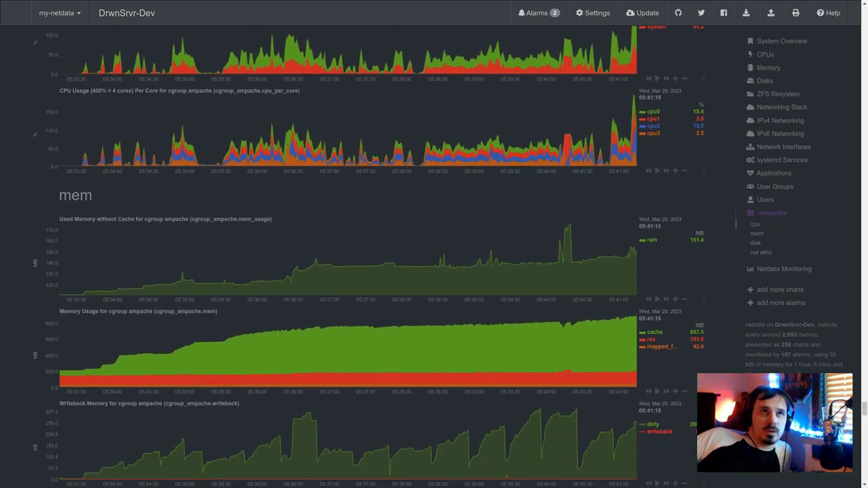
scroll(651, 343, "down", 5)
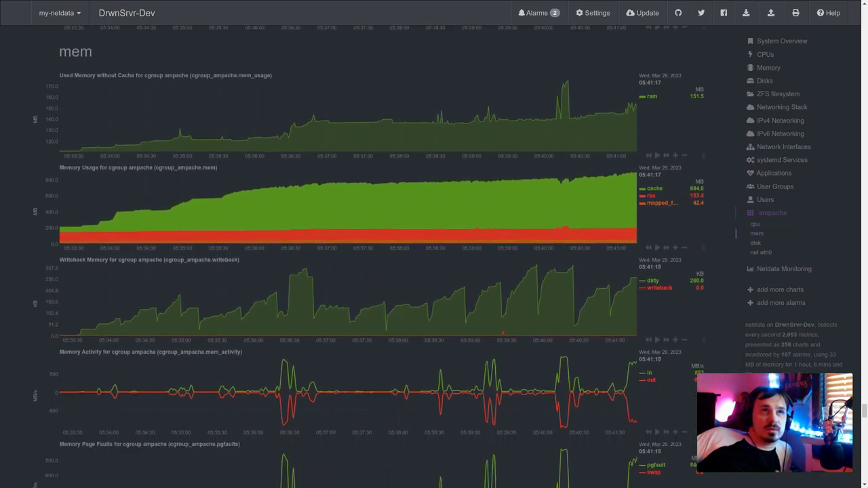
scroll(651, 343, "down", 1)
scroll(651, 342, "down", 5)
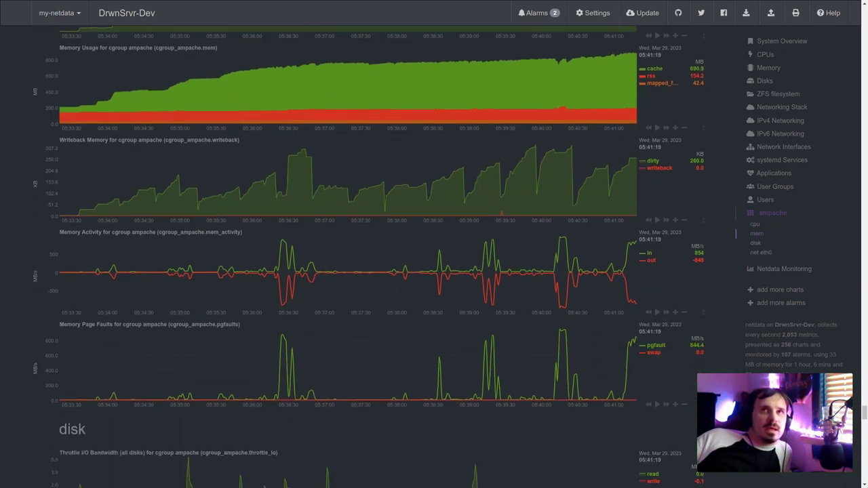
Examine the ampache container's disk I/O and eth0 network charts.
scroll(671, 400, "down", 3)
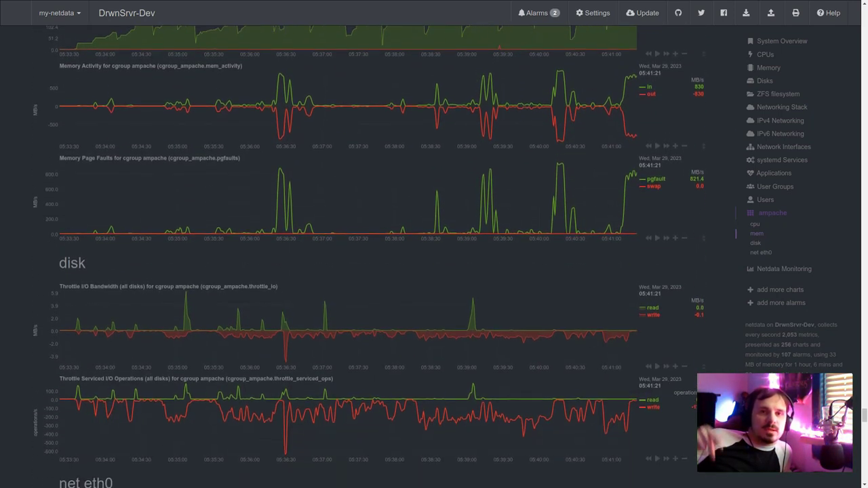
scroll(368, 258, "down", 4)
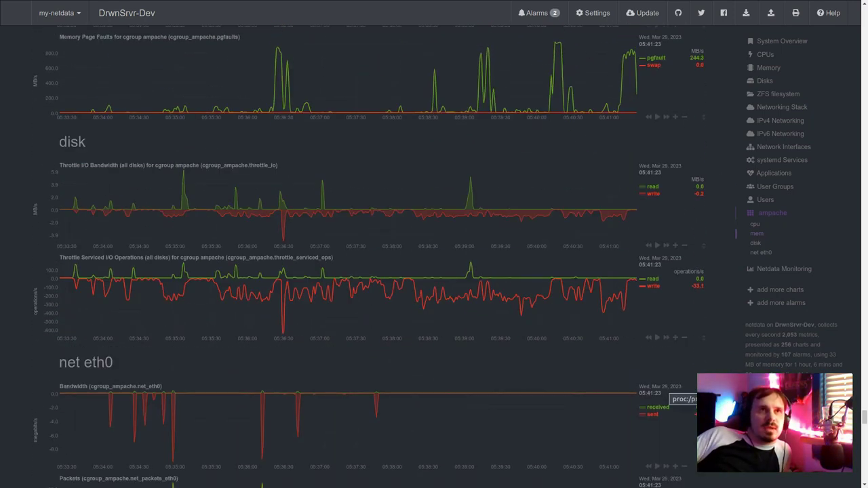
scroll(369, 257, "down", 2)
scroll(368, 258, "down", 2)
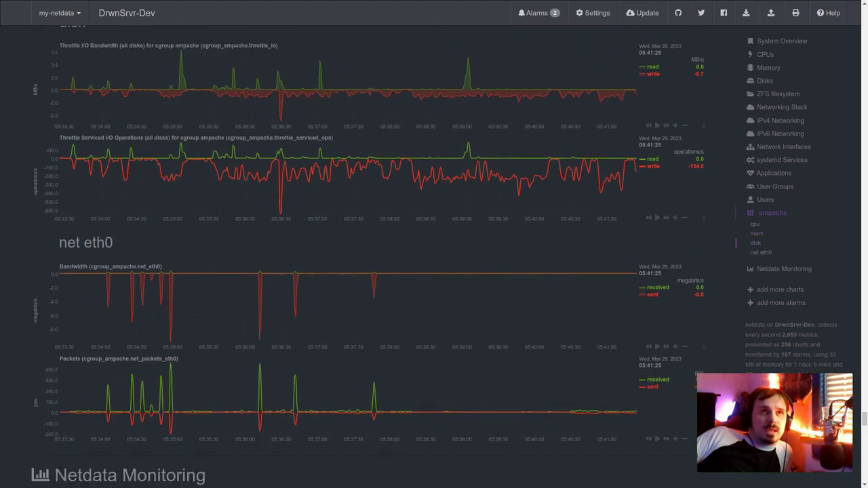
scroll(368, 258, "down", 3)
scroll(368, 257, "down", 3)
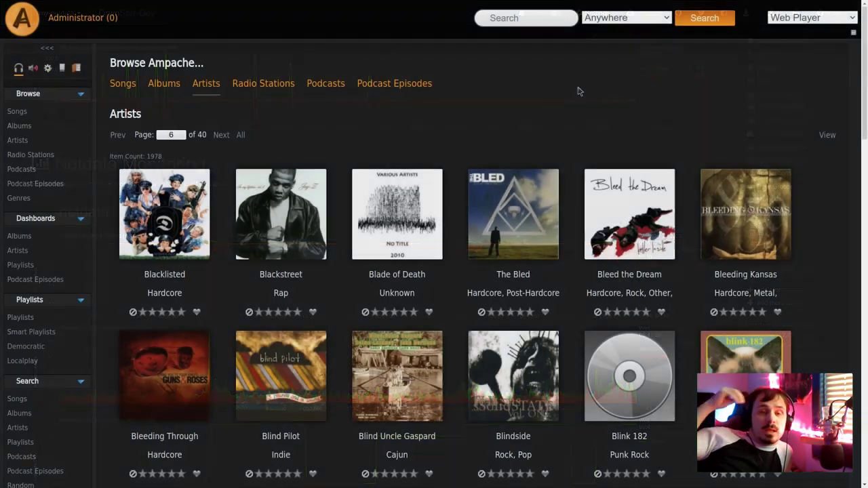
Look through the artist listing in Ampache and collapse the sidebar to its icon view.
scroll(566, 136, "down", 3)
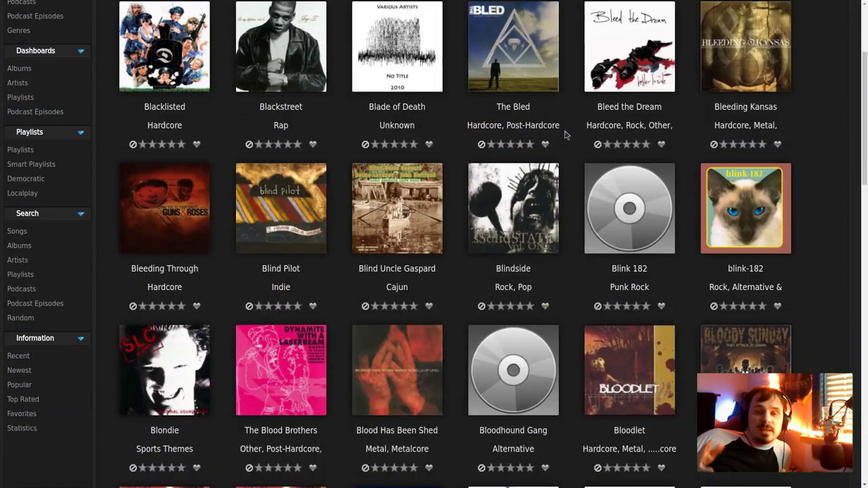
scroll(566, 135, "up", 3)
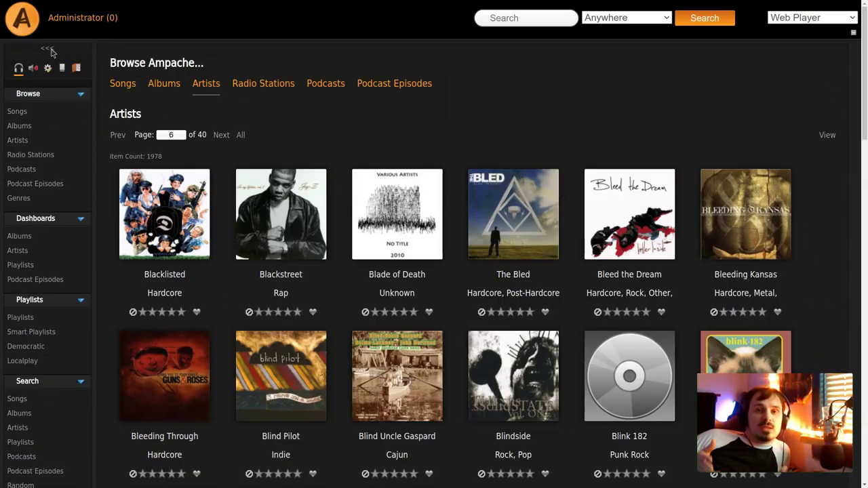
left_click(52, 51)
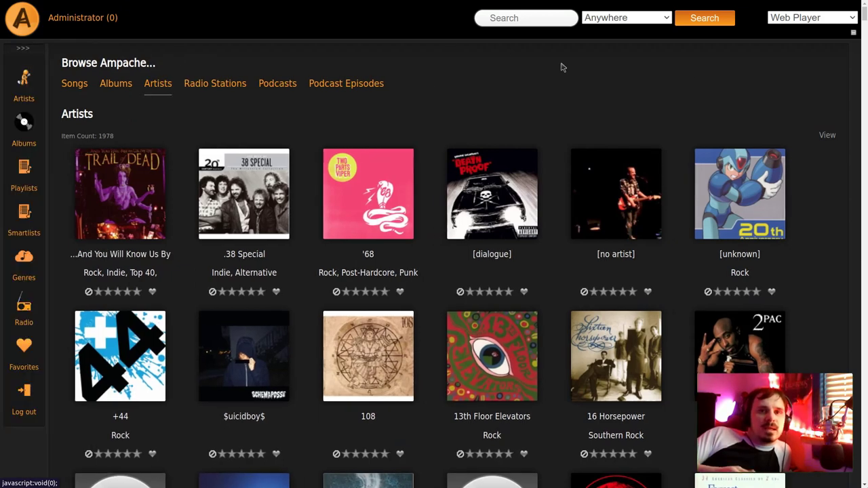
scroll(746, 111, "down", 2)
left_click_drag(864, 10, 863, 24)
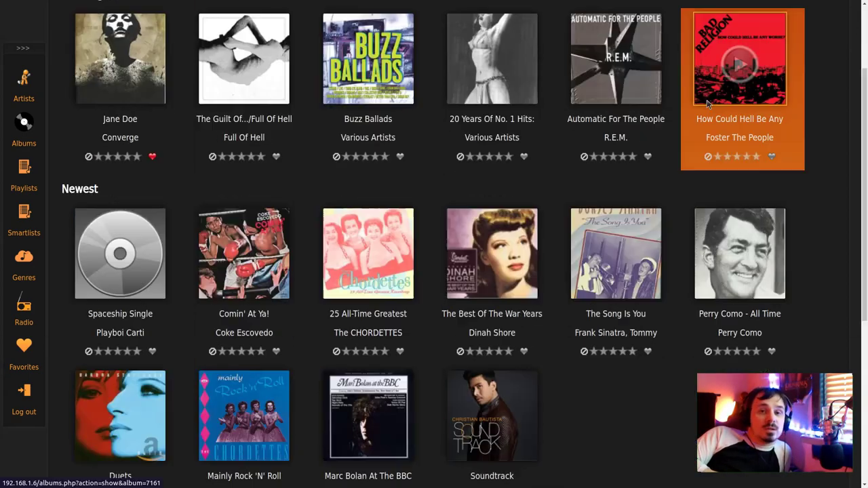
Browse the album and artist listings, review At the Drive-In's albums and EPs, and collapse the sidebar.
left_click(737, 75)
scroll(541, 123, "down", 5)
scroll(513, 126, "down", 7)
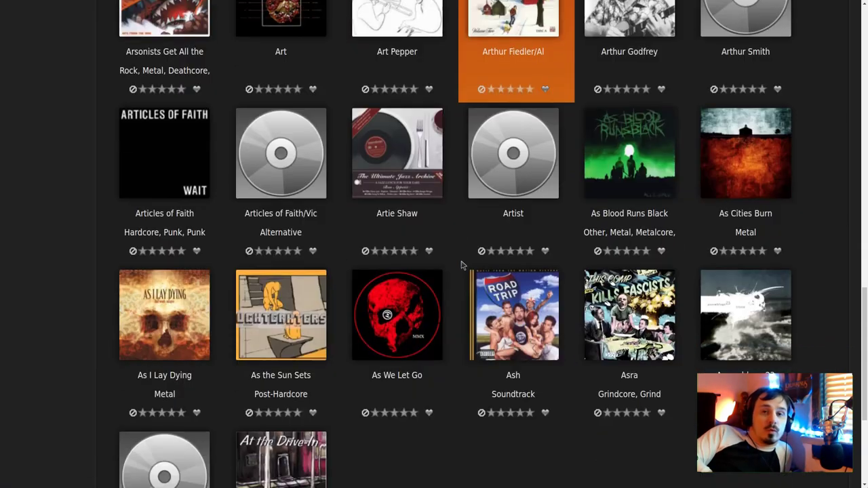
scroll(461, 265, "down", 3)
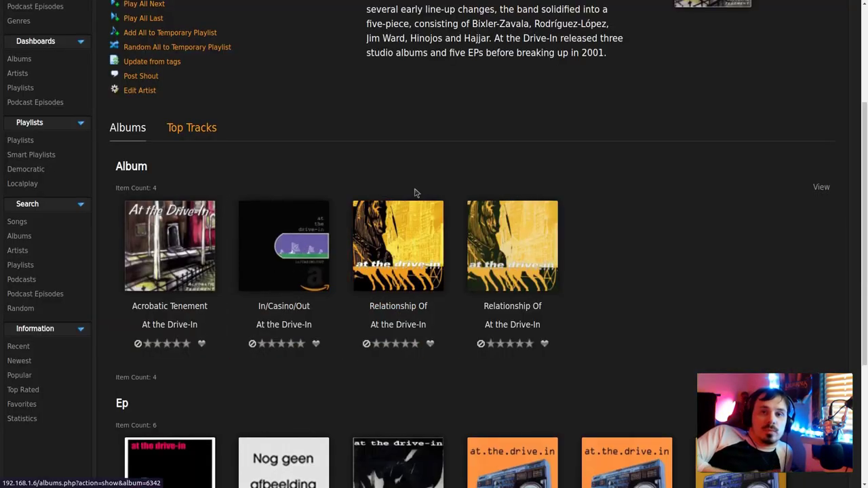
scroll(420, 192, "down", 3)
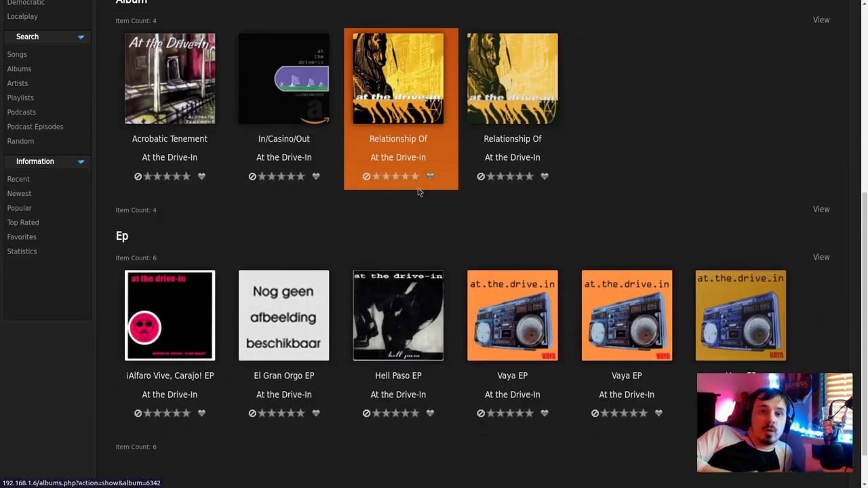
scroll(626, 159, "up", 8)
left_click(46, 54)
left_click(45, 54)
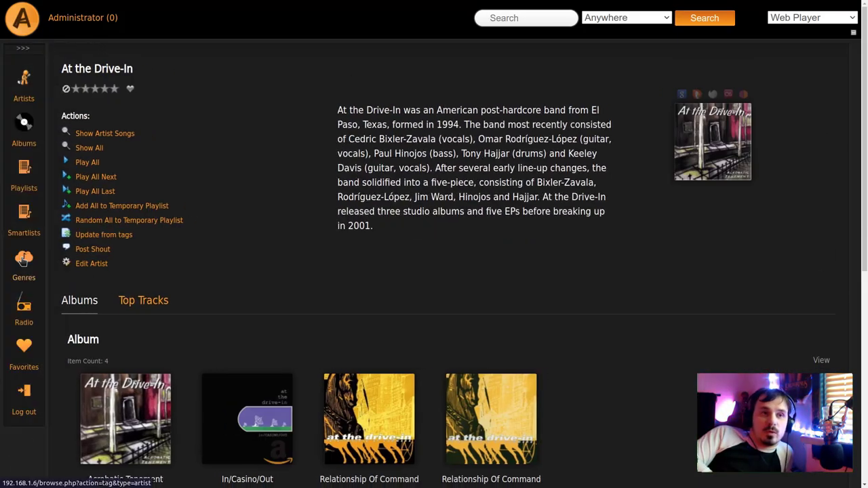
Browse the library's genre tags and look through the artists tagged Punk.
left_click(49, 258)
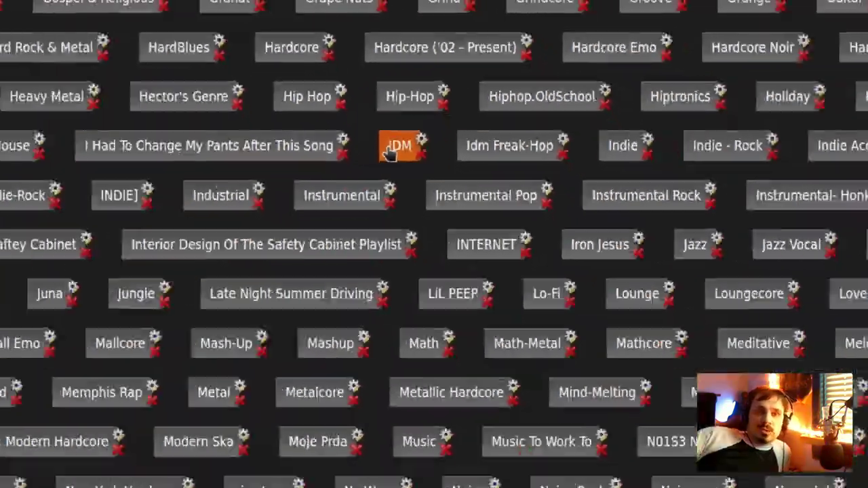
left_click(396, 146)
scroll(433, 245, "down", 10)
key("alt+Left")
left_click(369, 258)
scroll(852, 284, "down", 5)
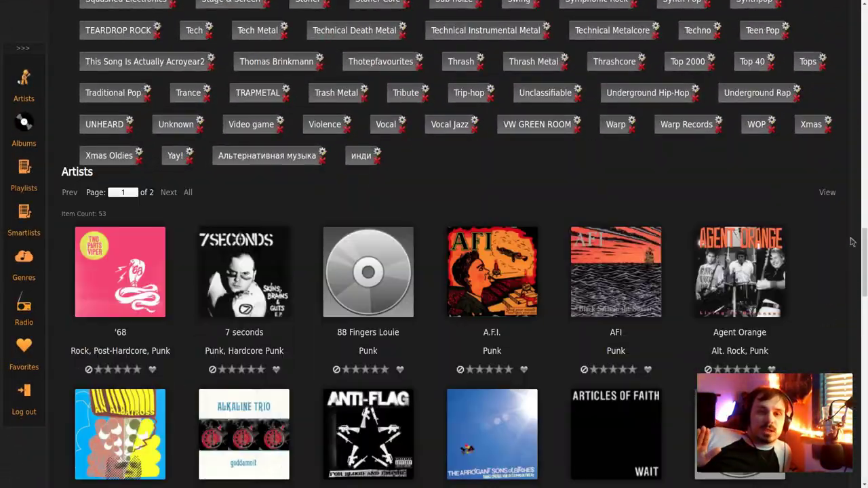
Look through the first page of the Albums listing and return to its beginning.
scroll(864, 235, "down", 5)
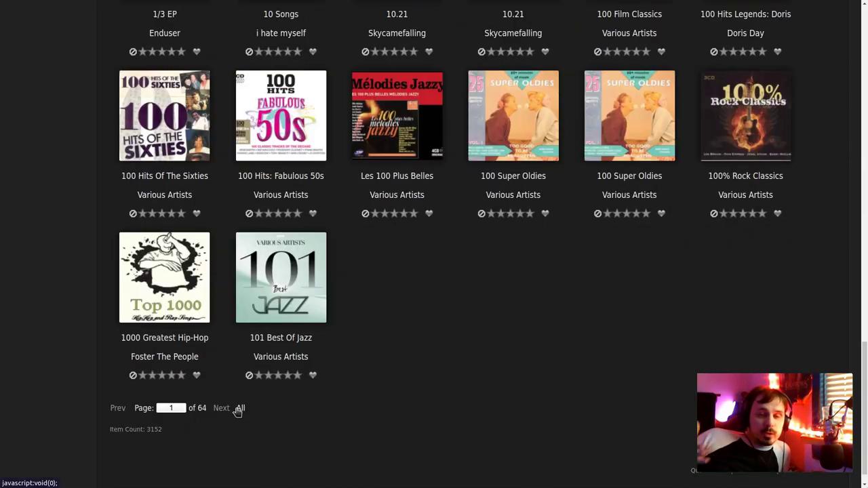
scroll(372, 400, "up", 1)
scroll(371, 399, "down", 3)
scroll(387, 339, "up", 15)
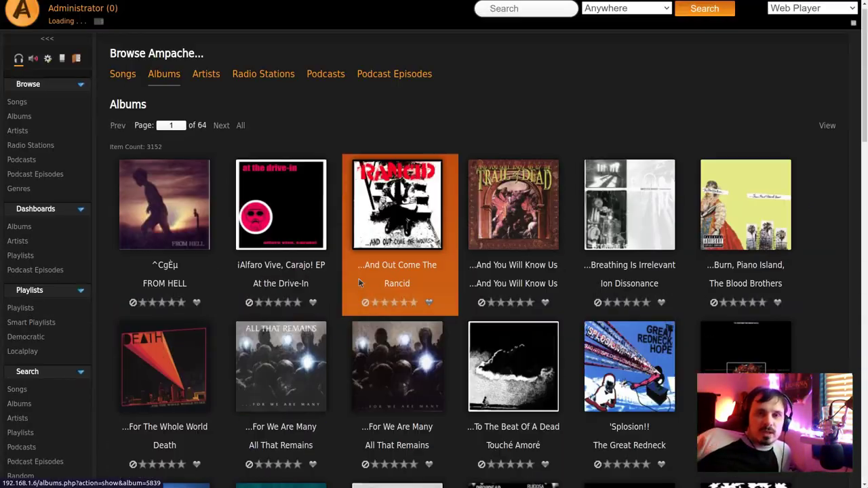
Search the entire library for alkaline trio and return to the library listing.
left_click(517, 18)
type("alkaline trio")
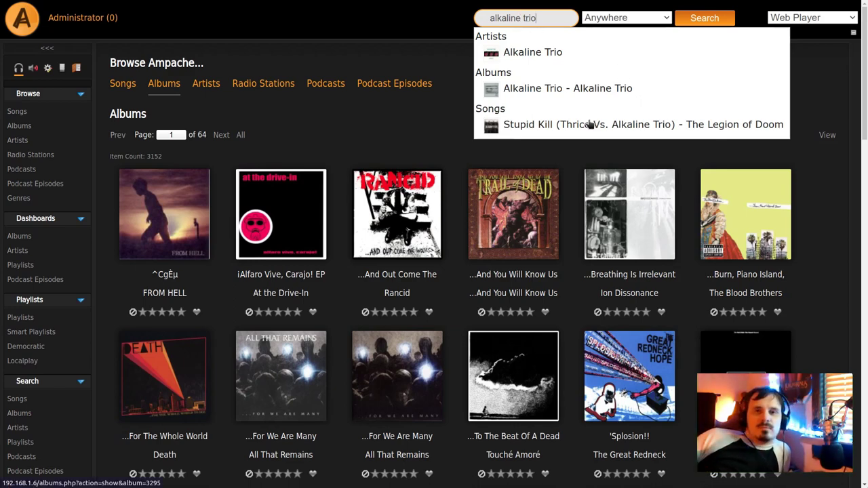
key("alt+Left")
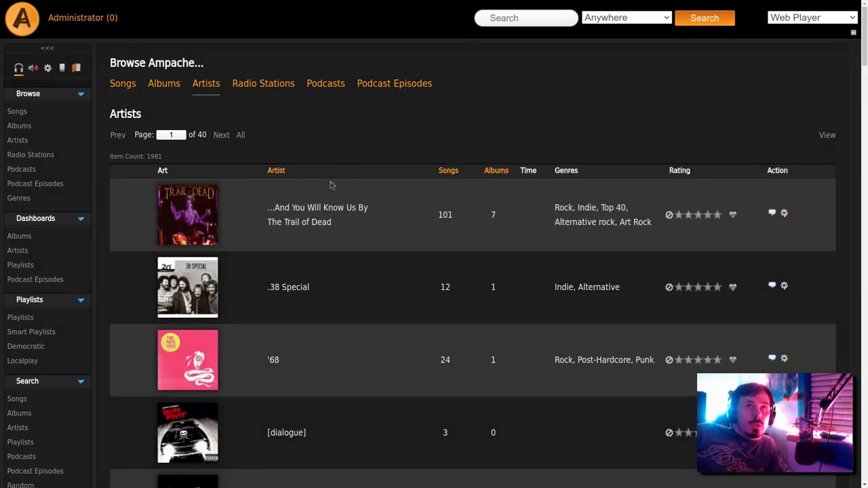
Look through the first page of Artists and check the Albums, Songs, Radio Stations and Podcasts listings.
left_click_drag(863, 55, 850, 298)
scroll(547, 240, "down", 15)
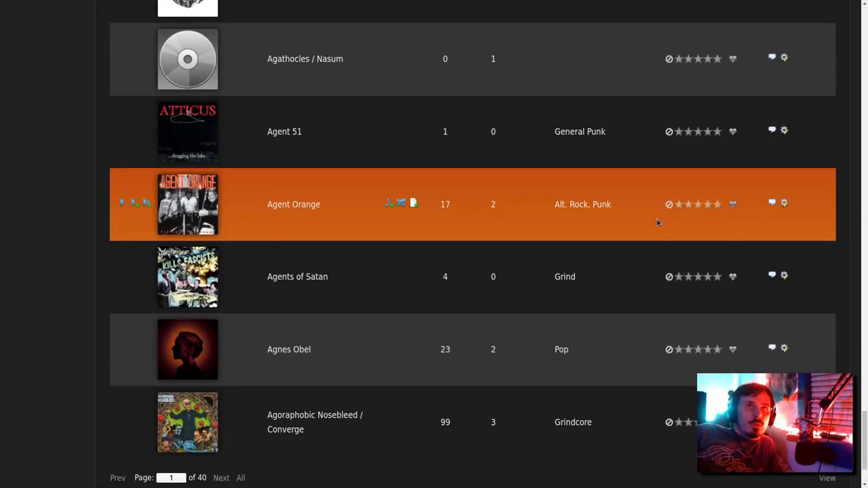
scroll(230, 124, "up", 15)
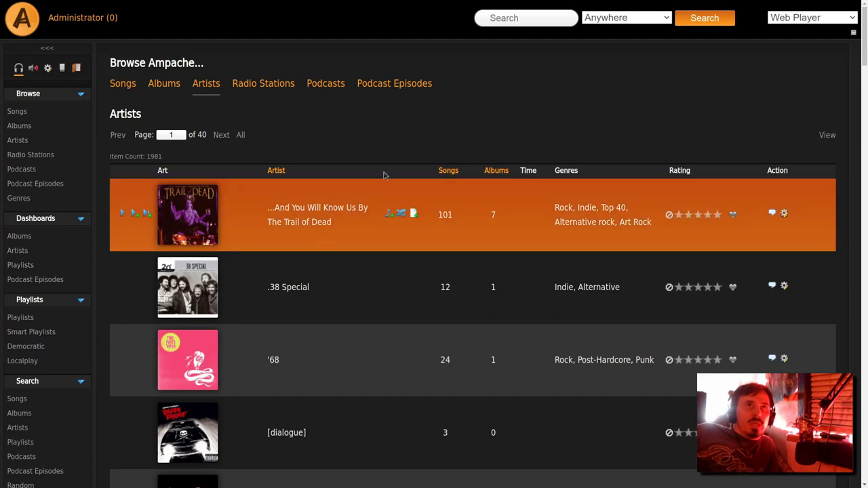
left_click(164, 86)
left_click(124, 84)
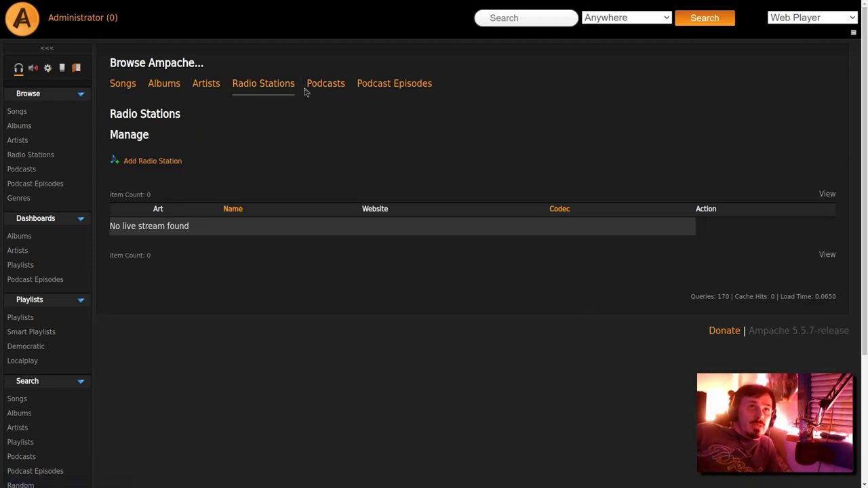
left_click(317, 85)
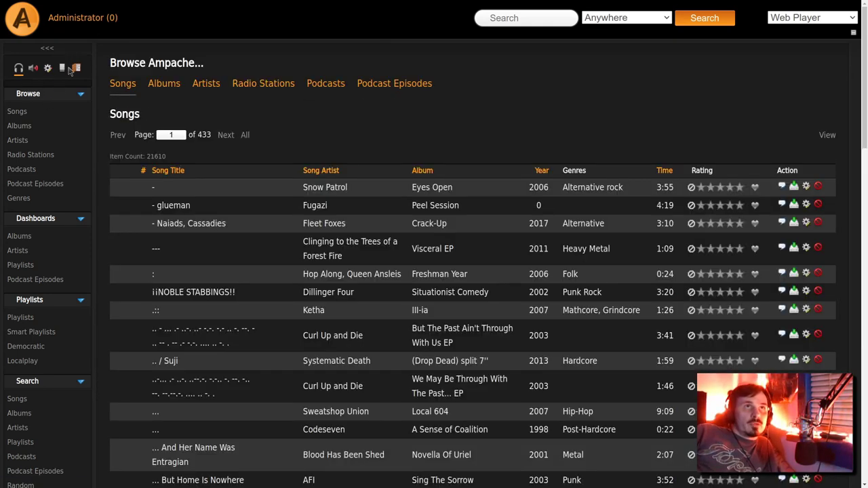
Review the account's Interface and Options preferences, checking the choices for Localplay Access and Allow Video Features.
left_click(48, 68)
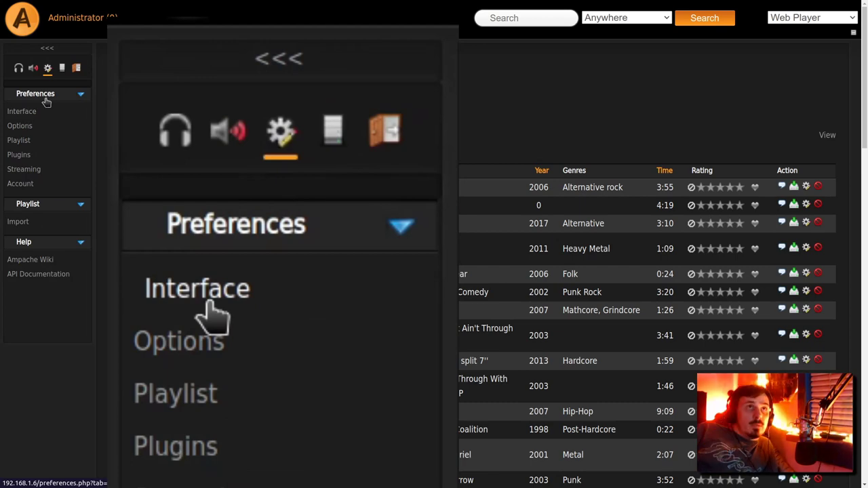
left_click(26, 114)
scroll(468, 200, "down", 2)
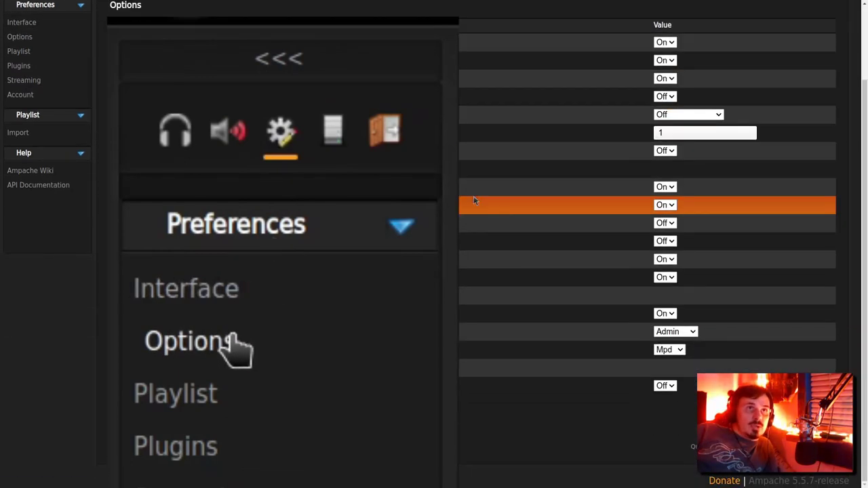
scroll(474, 195, "up", 1)
scroll(468, 196, "down", 1)
left_click(675, 331)
left_click(671, 372)
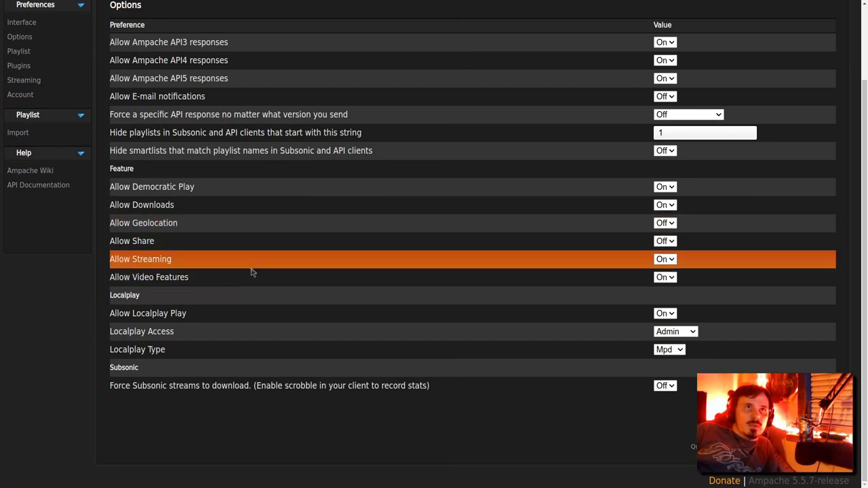
left_click(668, 282)
left_click(669, 285)
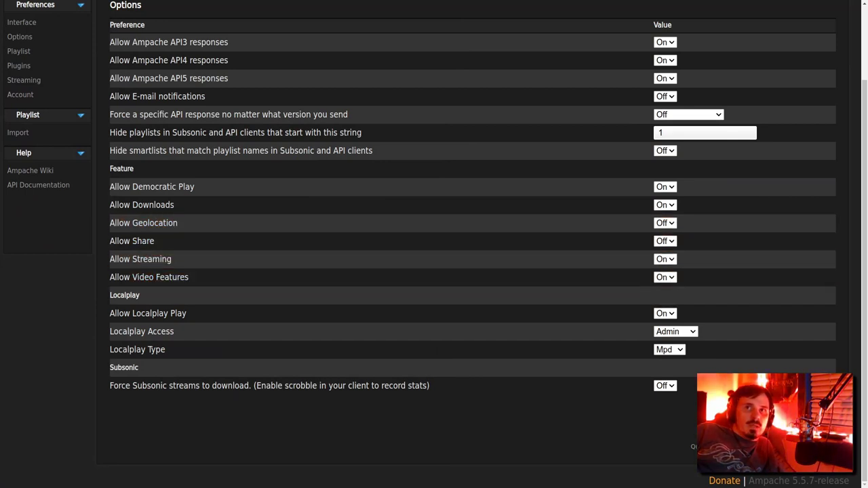
Review the server-wide Options preferences and check the access levels available for Allow Video Features.
scroll(339, 205, "up", 2)
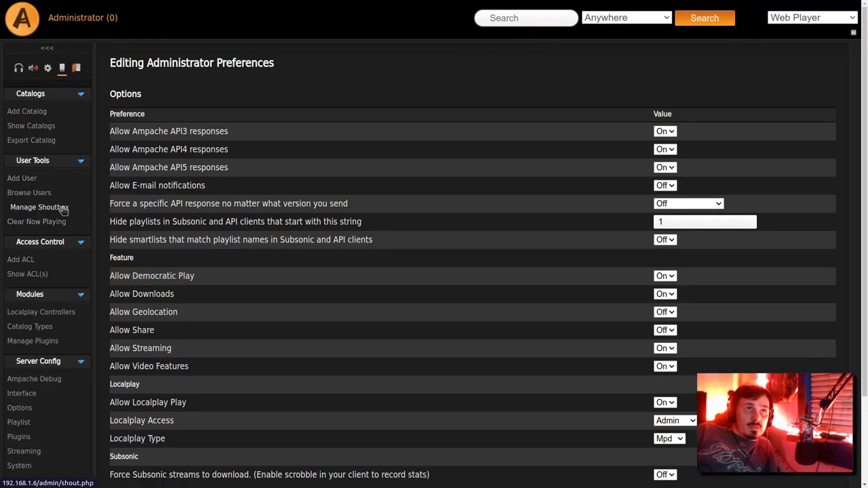
scroll(70, 288, "down", 3)
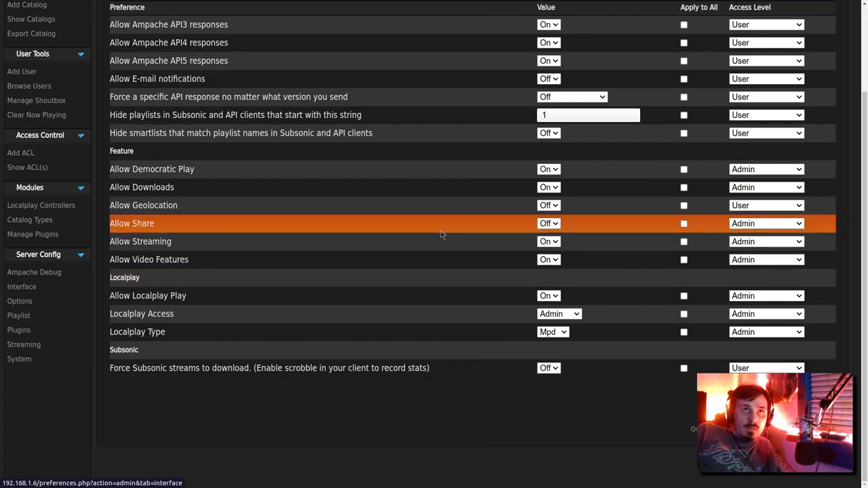
scroll(591, 270, "up", 1)
left_click(555, 272)
left_click(684, 270)
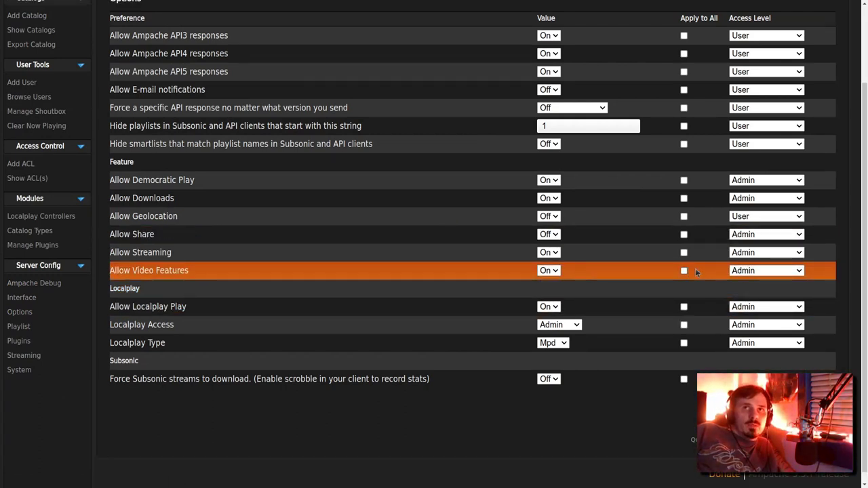
left_click(764, 271)
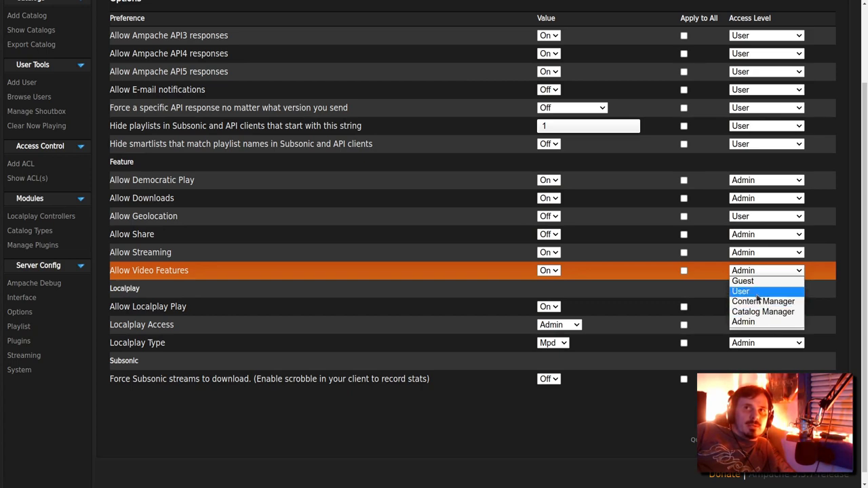
scroll(30, 160, "up", 3)
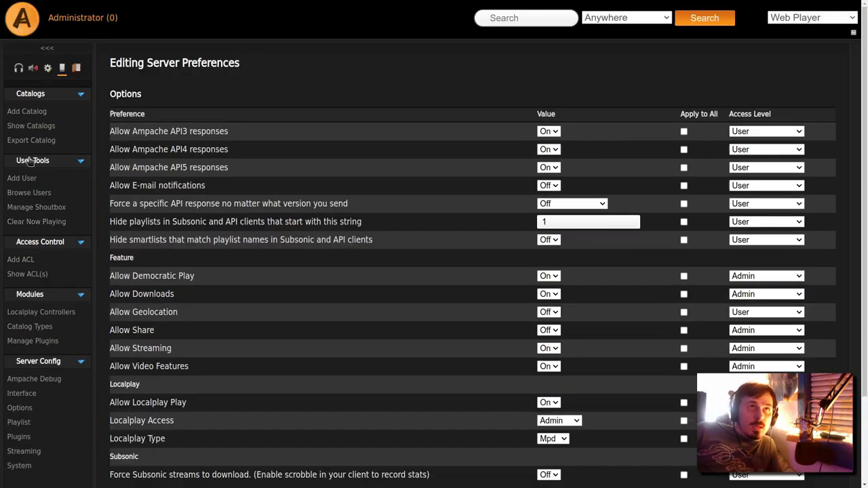
Open the form for a new catalog and try Personal Video as the catalog media type.
left_click(27, 110)
left_click(329, 348)
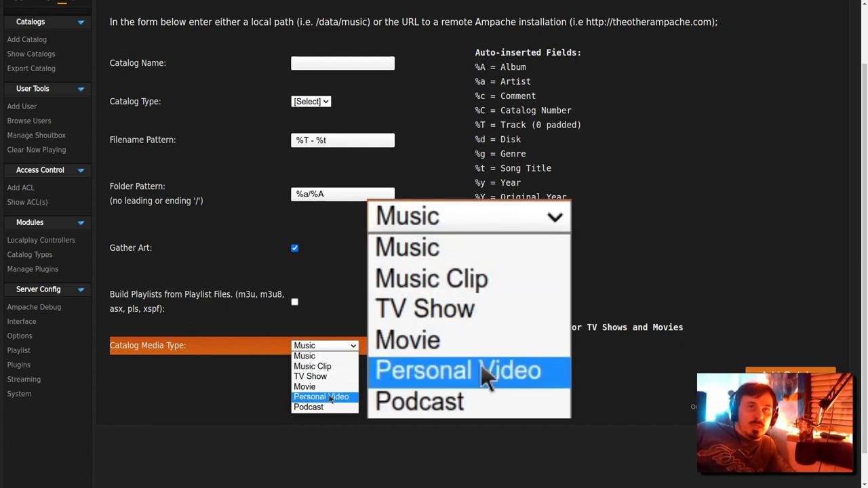
left_click(331, 400)
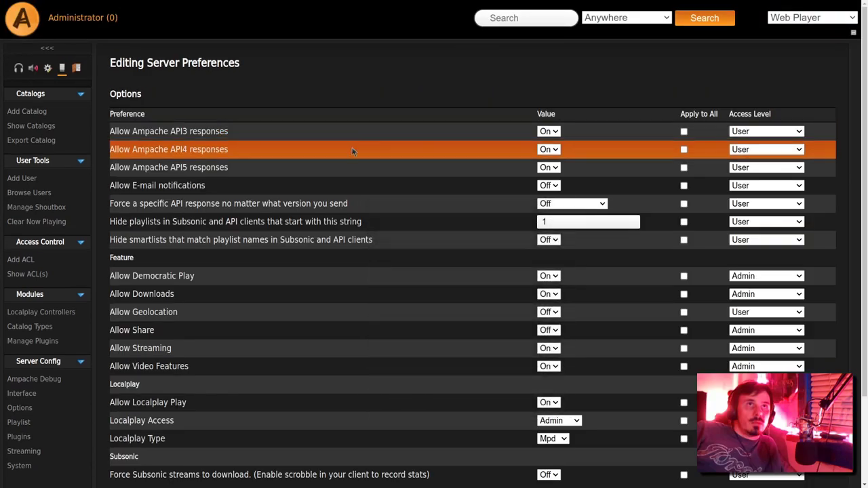
Examine the server's Interface preferences, especially the custom URLs for the favicon, login page background and login page logo.
scroll(349, 158, "down", 1)
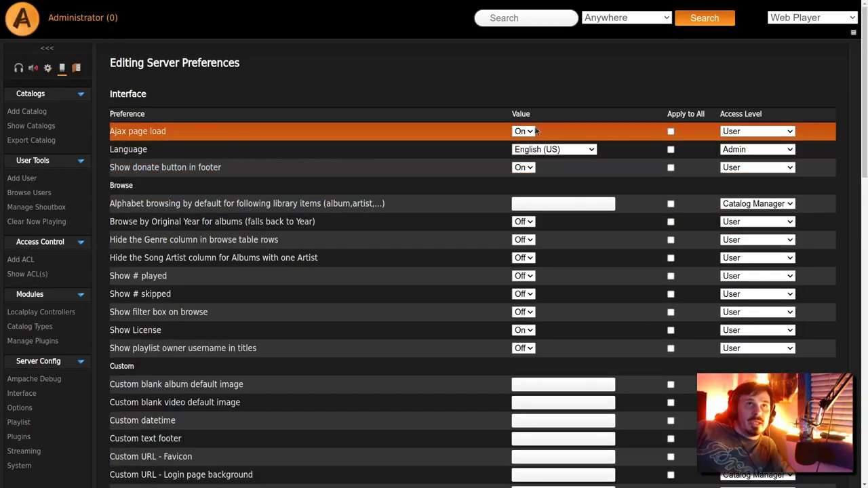
scroll(271, 230, "down", 4)
triple_click(228, 234)
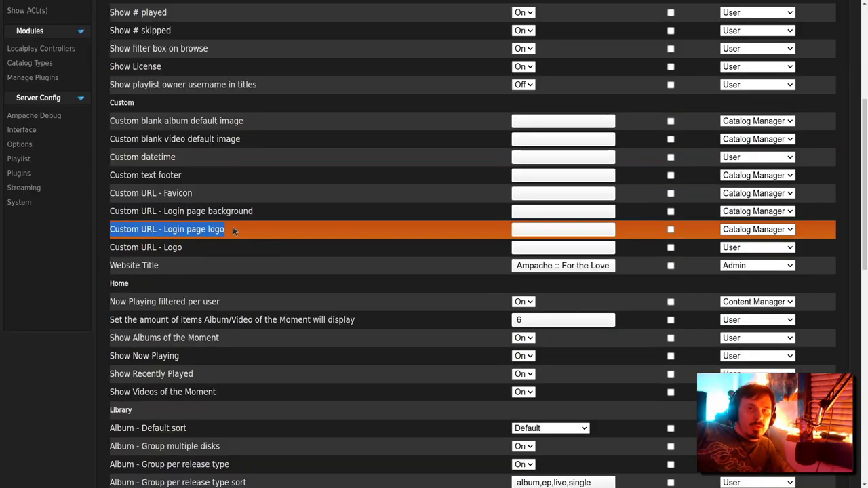
left_click_drag(232, 226, 163, 211)
triple_click(253, 211)
left_click(253, 212)
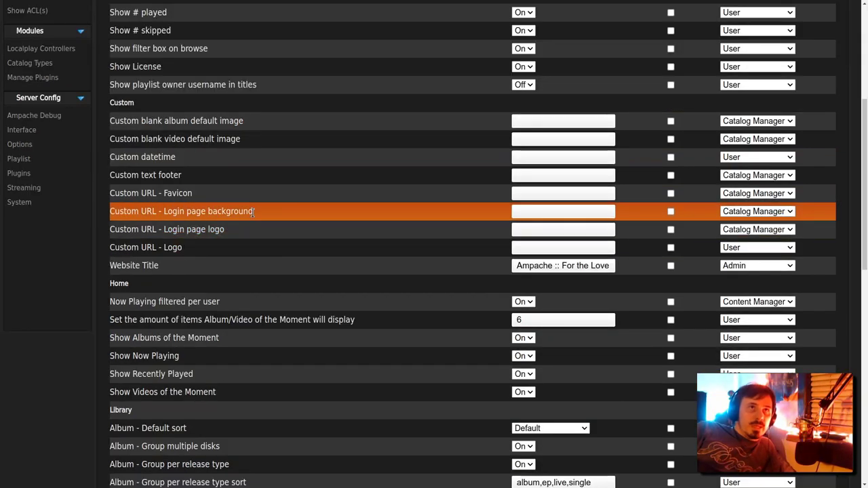
triple_click(190, 193)
left_click(190, 193)
scroll(580, 164, "down", 2)
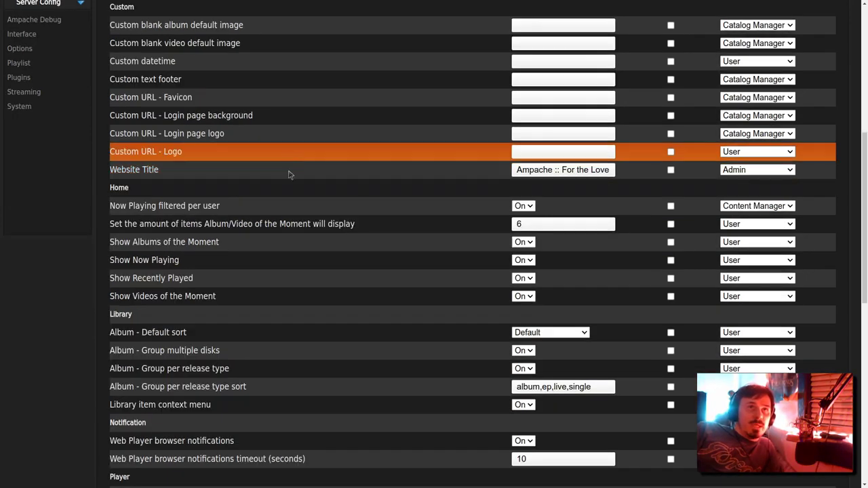
scroll(288, 179, "up", 1)
Review the library, player, privacy and theme interface preferences and check the available theme colors without changing them.
scroll(292, 188, "down", 5)
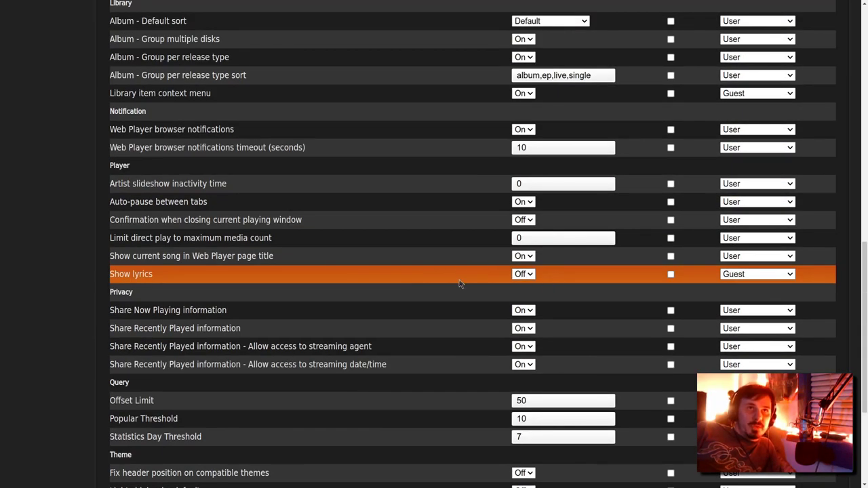
scroll(417, 271, "down", 2)
left_click(526, 420)
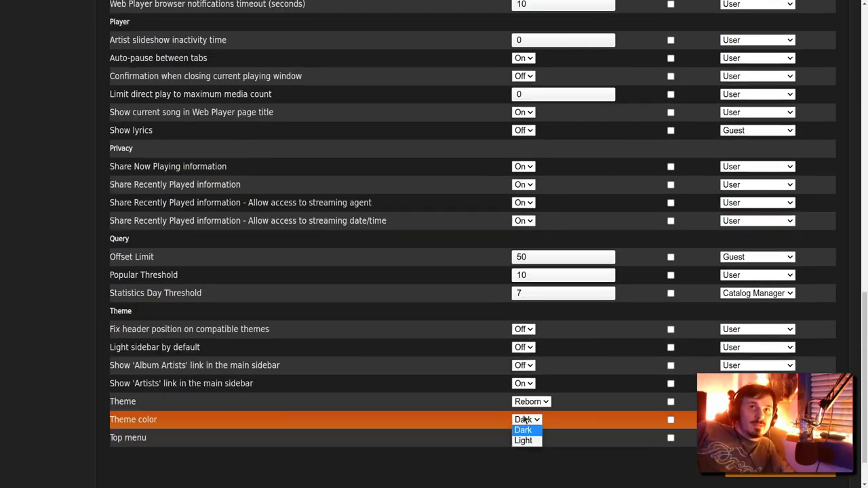
left_click(383, 412)
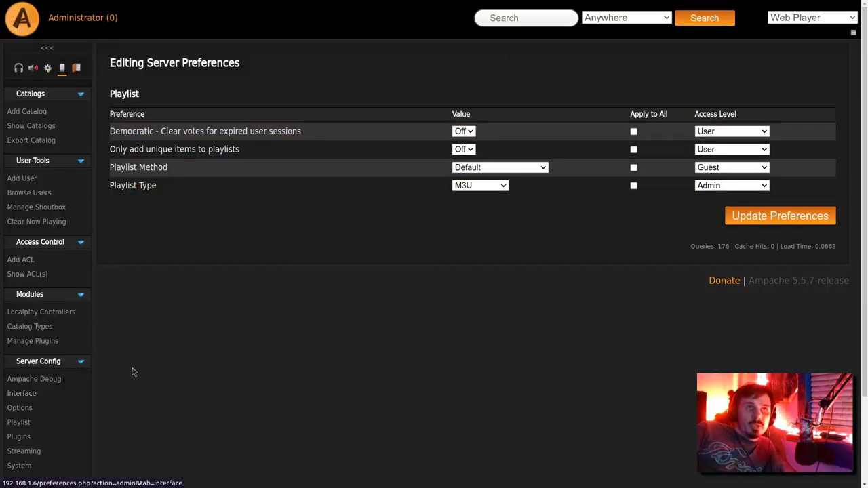
Check the server's Streaming preferences and look through the full list of plugins, including the ChartLyrics lyrics plugin.
left_click(22, 451)
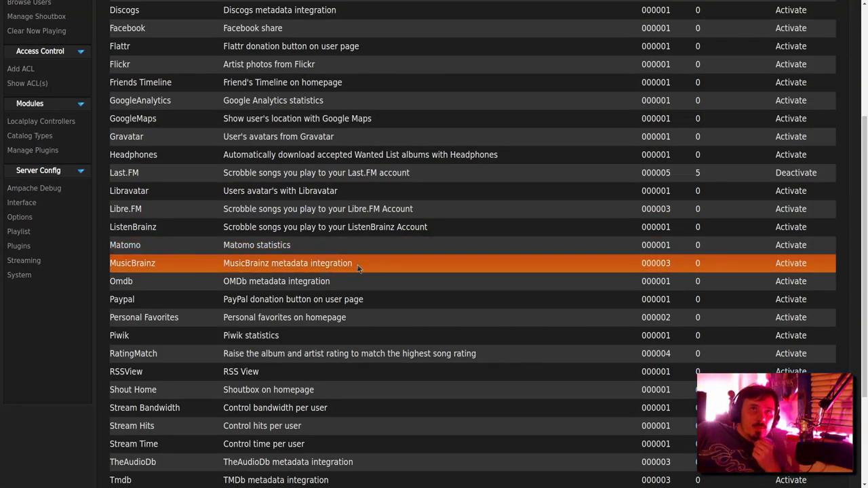
scroll(347, 288, "down", 3)
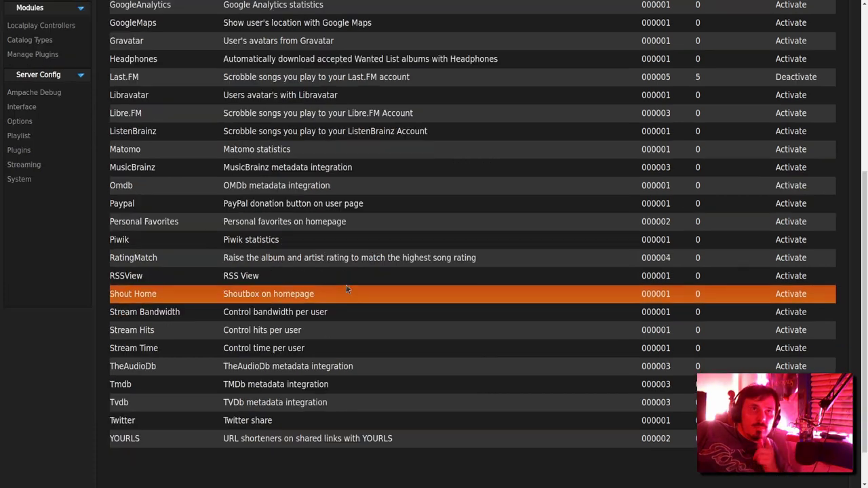
scroll(340, 236, "up", 9)
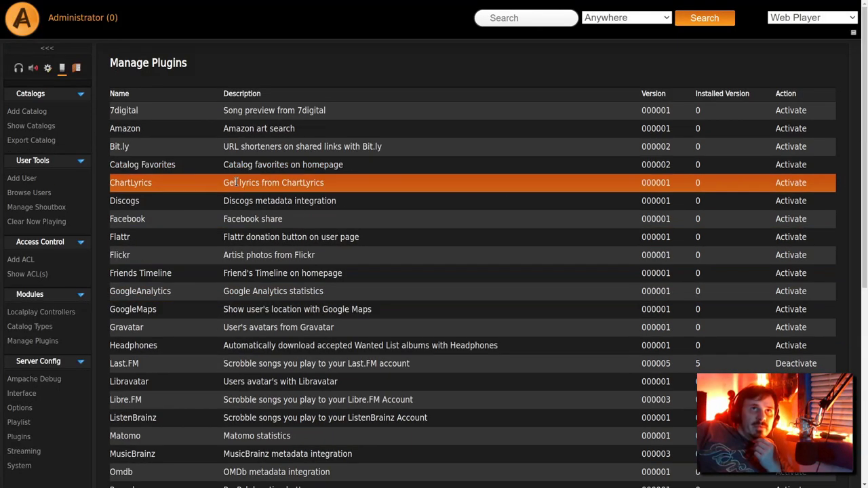
double_click(229, 184)
left_click(230, 187)
left_click(229, 188)
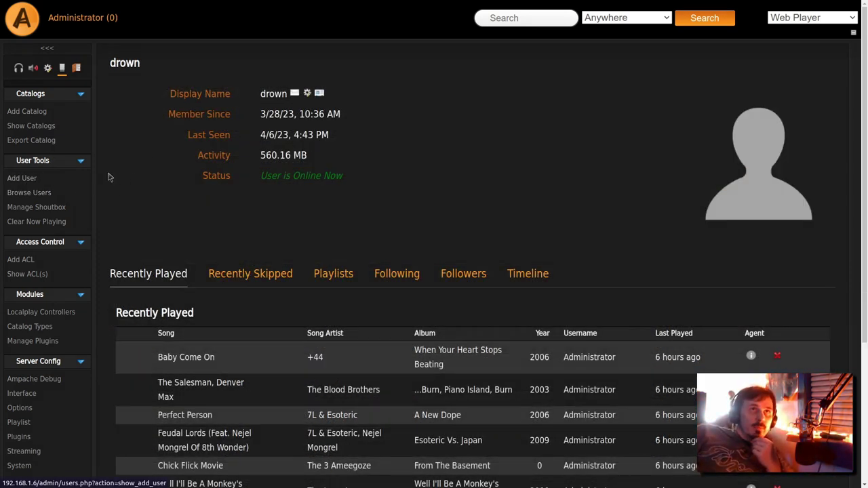
Open the user's profile from the user list and begin a private message with the text hello.
left_click(29, 192)
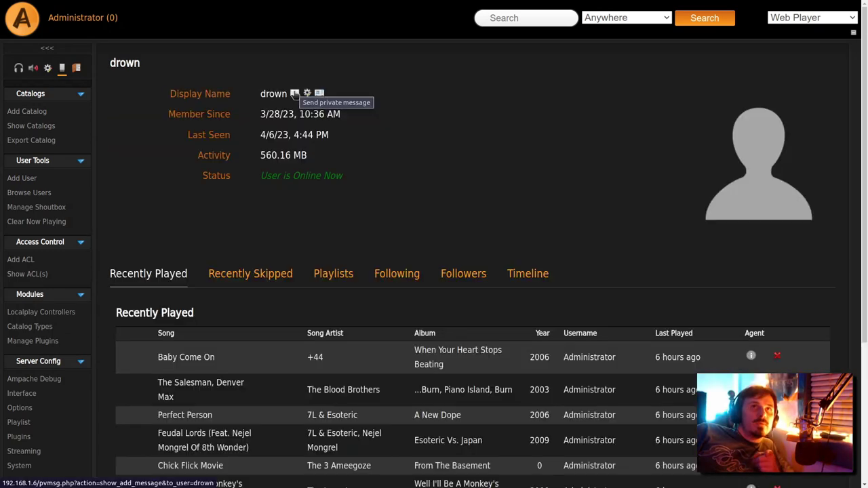
left_click(310, 91)
type("hello hel")
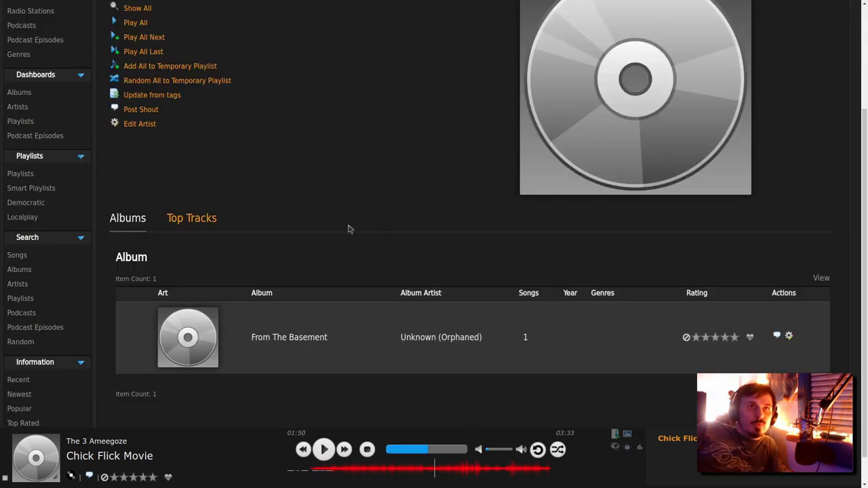
Start playback of Chick Flick Movie from The 3 Ameegoze's artist page.
scroll(348, 229, "up", 4)
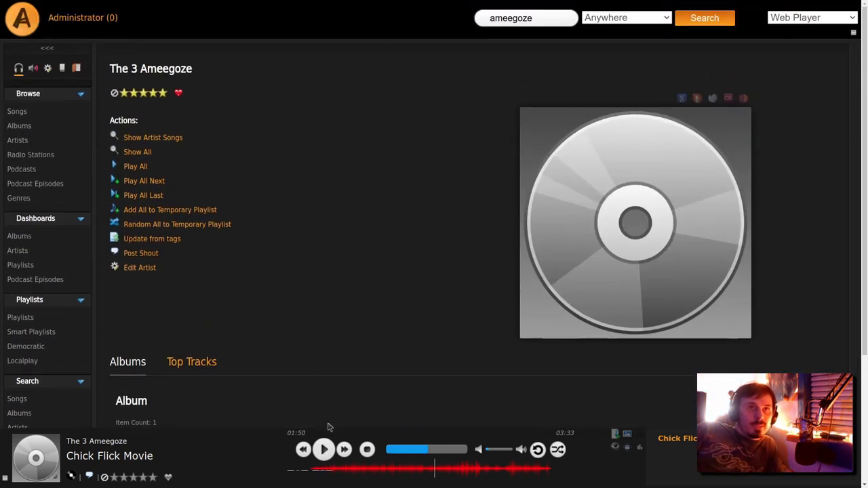
left_click(324, 449)
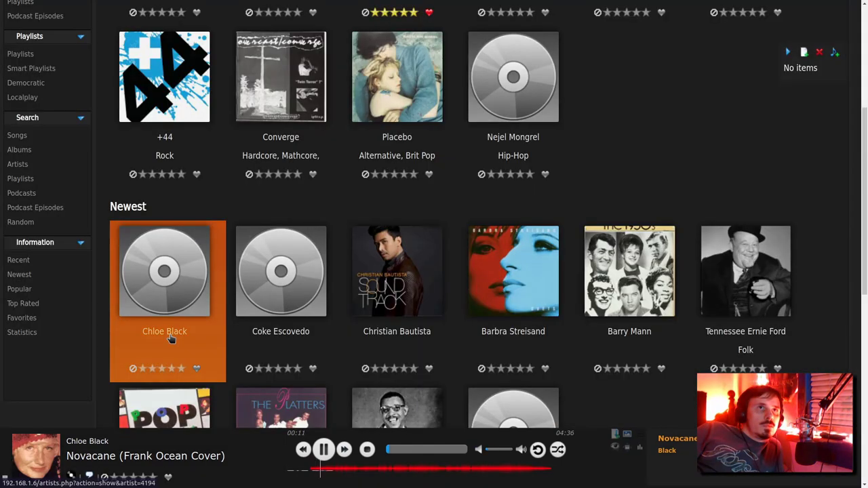
Open Chloe Black's artist page from the newest artists and add all of the artist's songs to the temporary playlist.
left_click(200, 282)
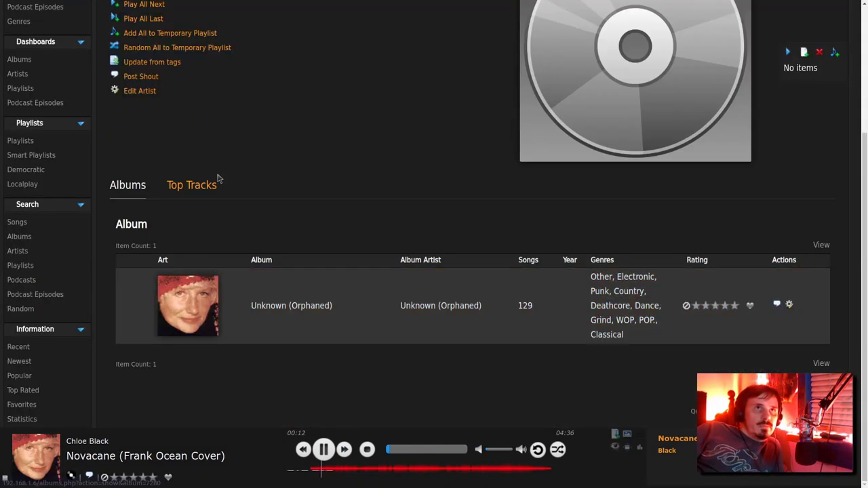
scroll(350, 108, "up", 5)
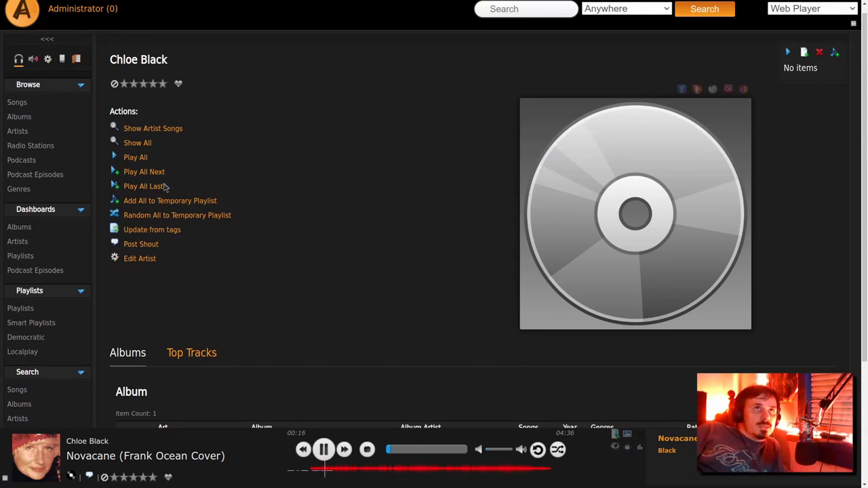
left_click(164, 187)
scroll(136, 204, "up", 1)
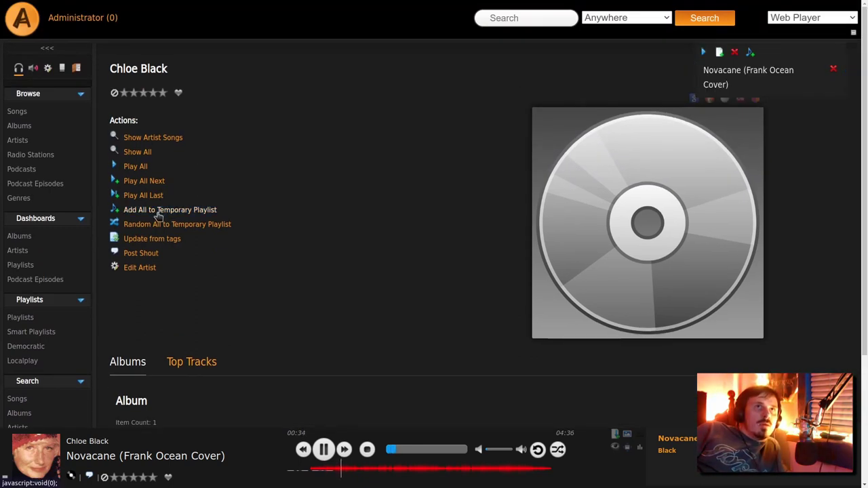
Check the artist's album entry and view the temporary playlist's choices for adding random items.
scroll(161, 217, "down", 4)
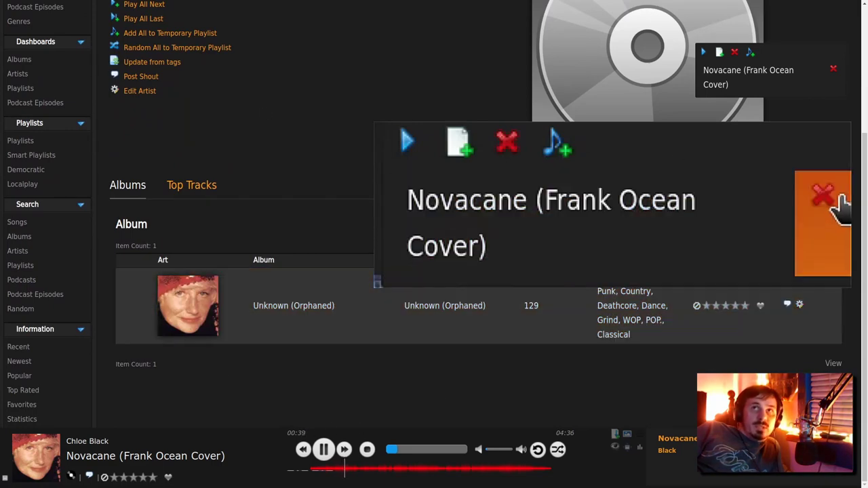
scroll(780, 75, "up", 5)
left_click(750, 52)
scroll(749, 95, "down", 3)
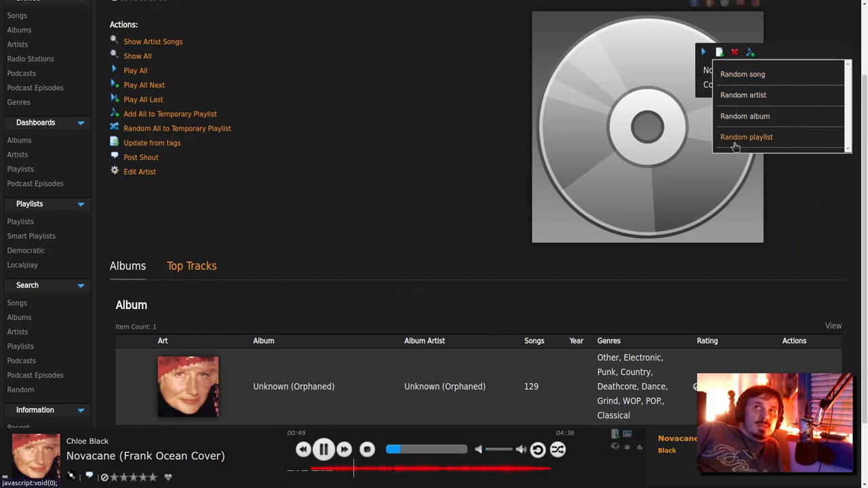
Pause the playing track, turn on the visualizer and bring up the equalizer in the Ampache web player.
scroll(449, 126, "up", 3)
key("space")
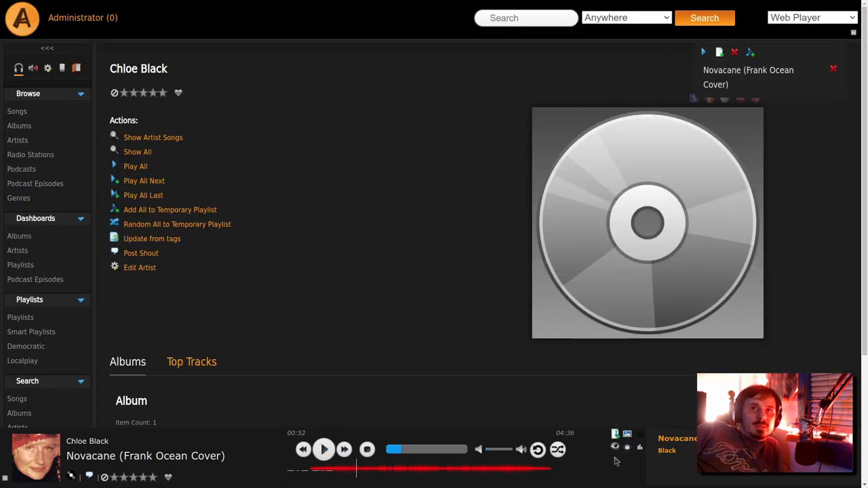
left_click(615, 449)
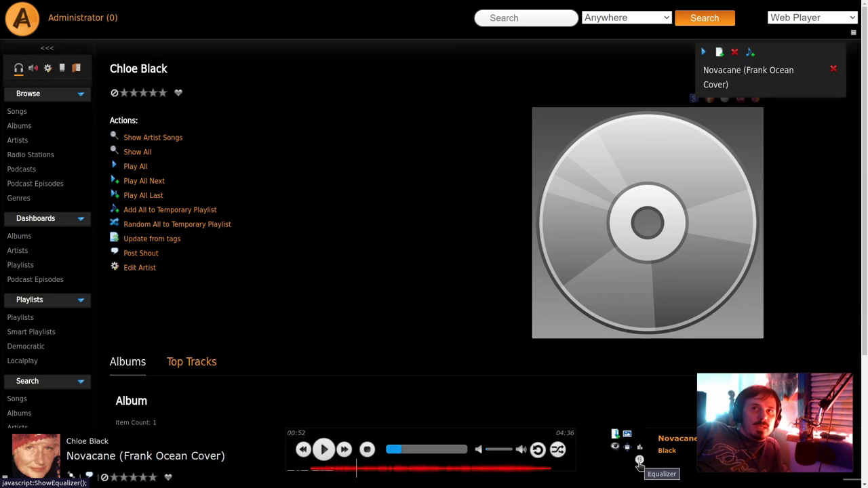
left_click(640, 463)
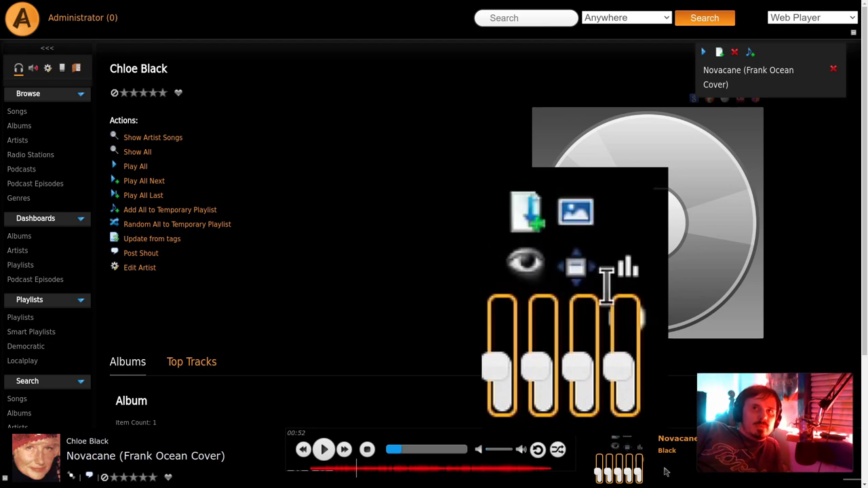
scroll(637, 458, "down", 3)
scroll(637, 457, "up", 2)
scroll(638, 453, "down", 5)
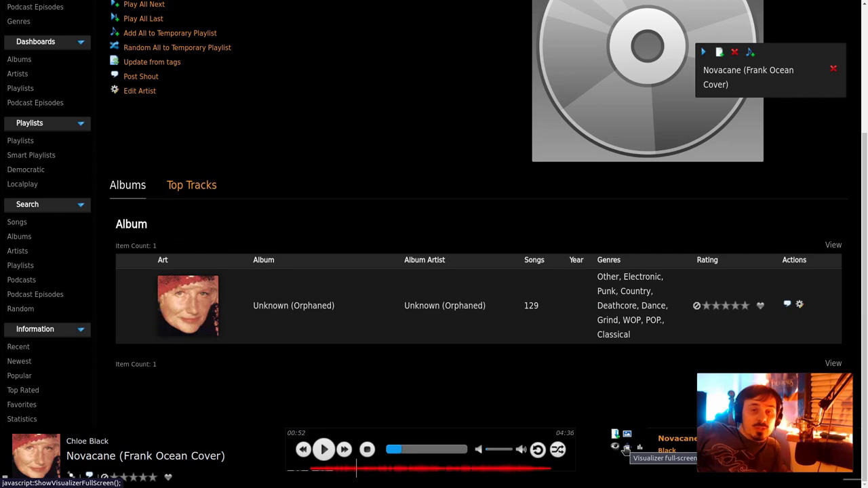
scroll(326, 370, "up", 5)
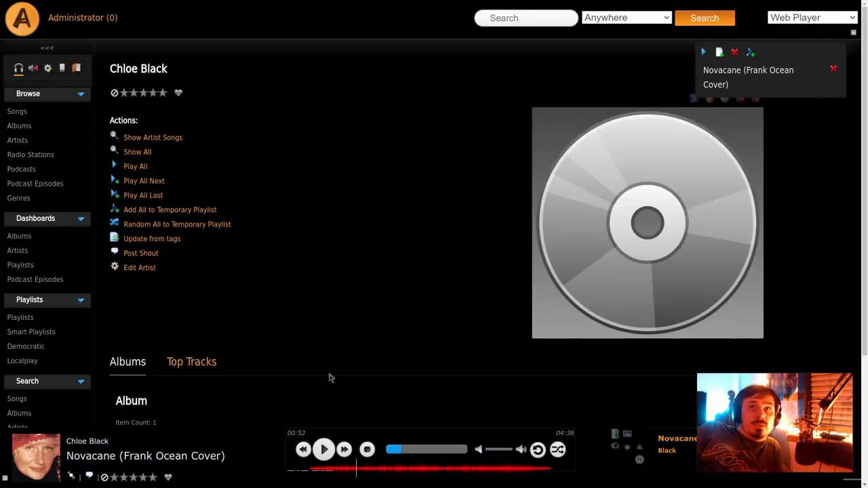
Switch to the Subsonic App Gallery and look through its phone, device and desktop apps.
scroll(326, 378, "down", 3)
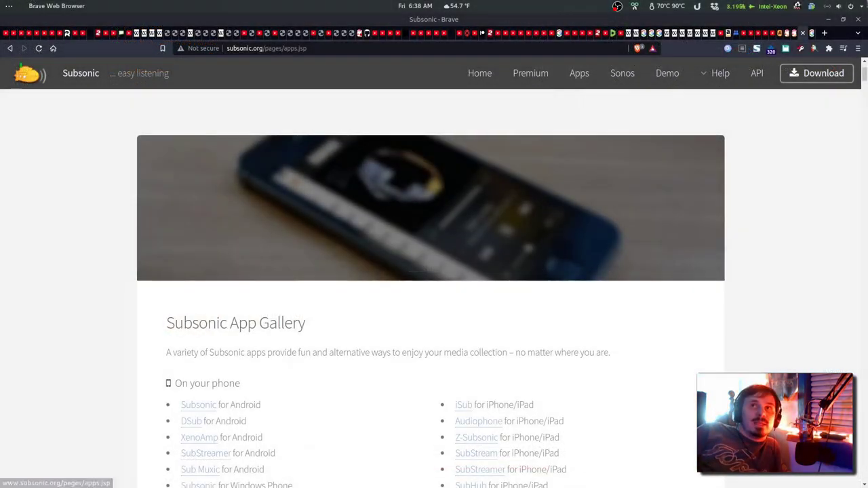
scroll(458, 205, "down", 5)
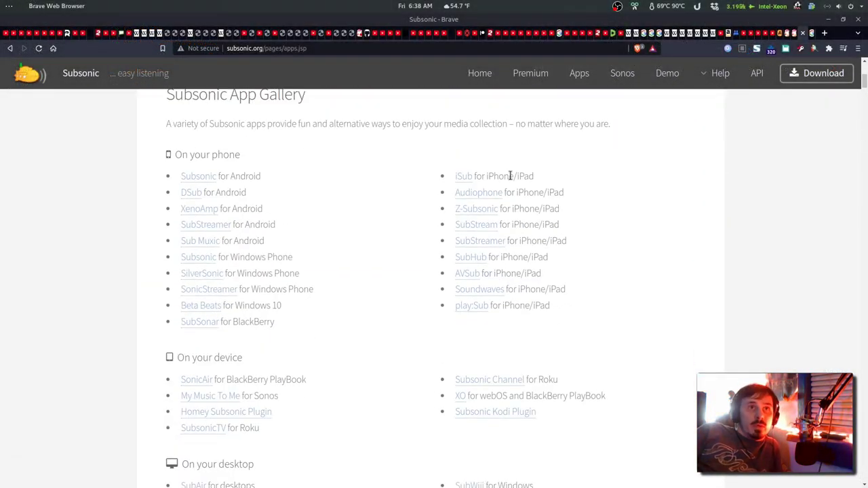
scroll(325, 217, "up", 3)
scroll(296, 221, "down", 2)
scroll(264, 217, "up", 1)
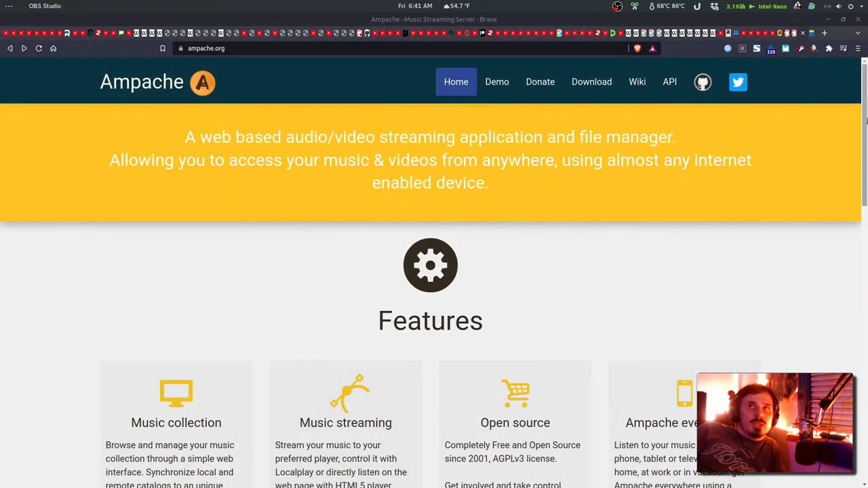
Review the features on ampache.org and the Subsonic API clients section of the Ampache wiki's Clients page.
scroll(698, 207, "down", 7)
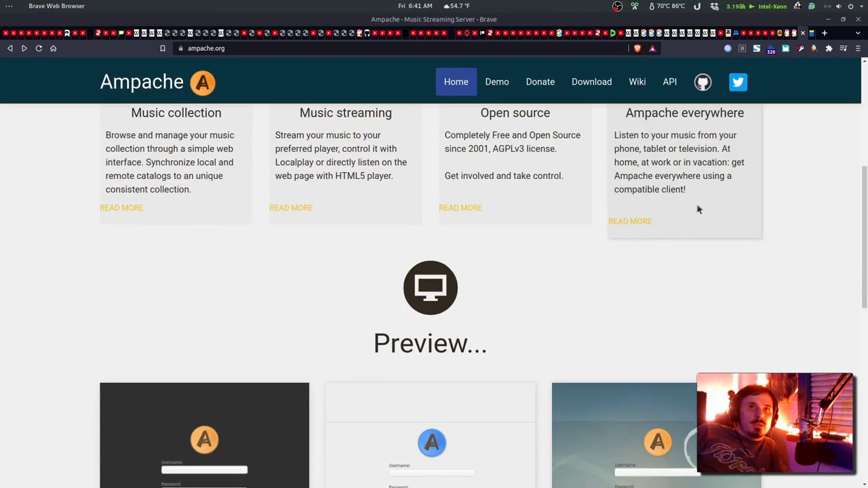
scroll(663, 211, "up", 4)
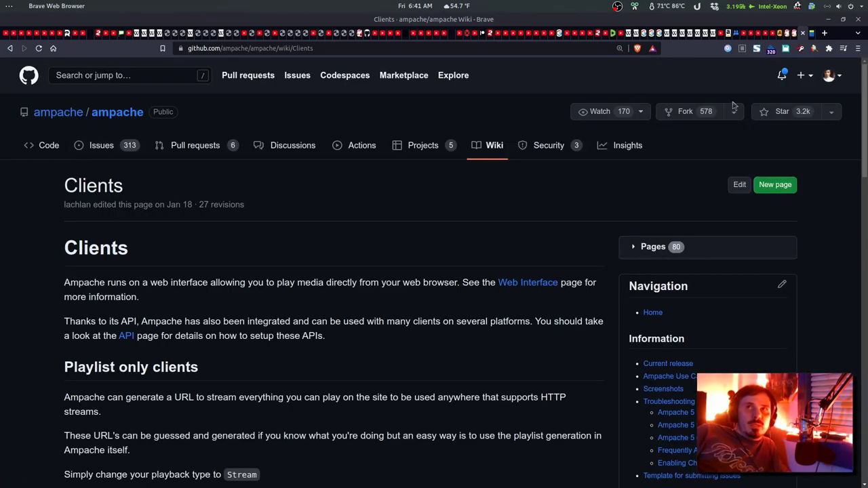
left_click_drag(864, 109, 864, 278)
scroll(233, 174, "down", 3)
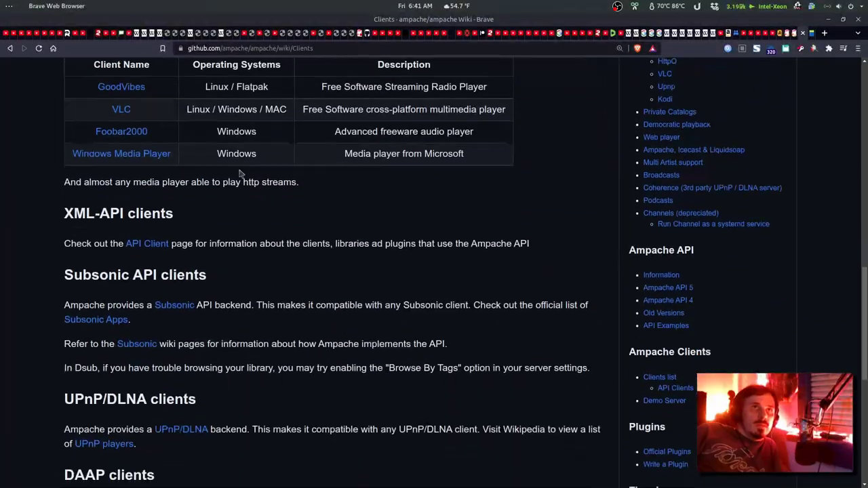
scroll(242, 180, "up", 2)
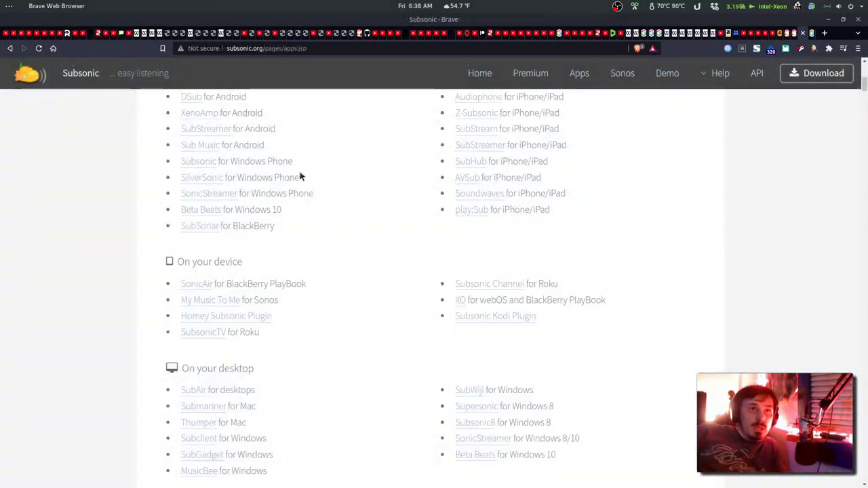
Find DSub for Android among the phone apps in the Subsonic App Gallery and open it.
scroll(397, 203, "down", 2)
scroll(353, 205, "up", 2)
scroll(373, 200, "up", 2)
scroll(333, 204, "down", 1)
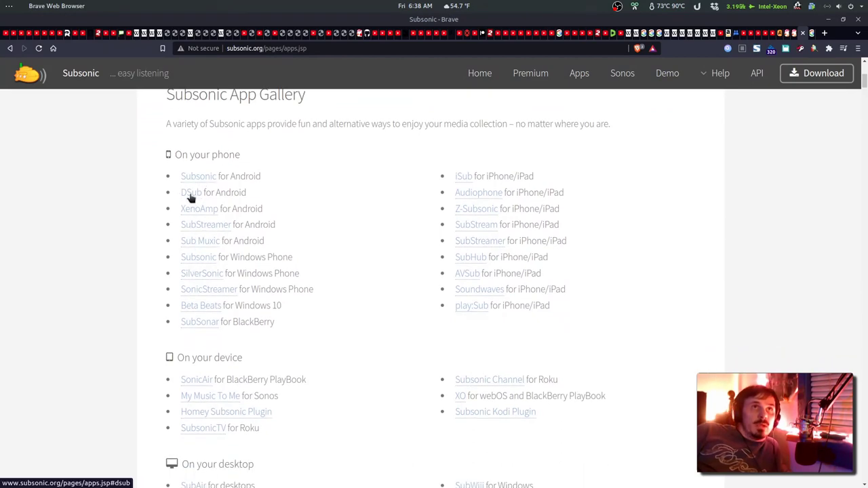
left_click(192, 195)
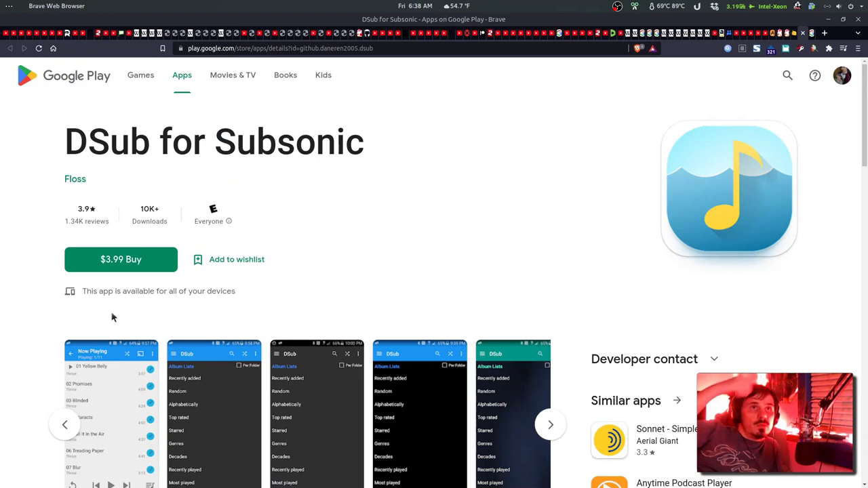
Look over the DSub for Subsonic listing on Google Play and the gallery's DSub screenshots, and close the page.
scroll(113, 318, "down", 2)
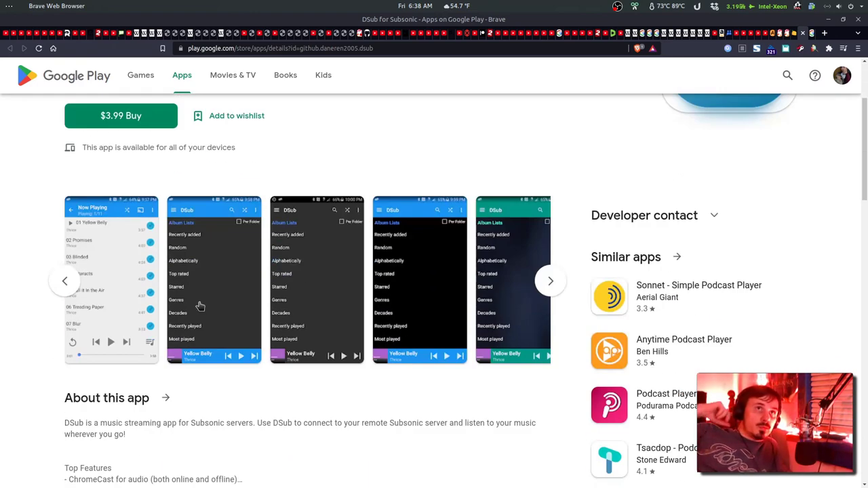
scroll(200, 285, "up", 2)
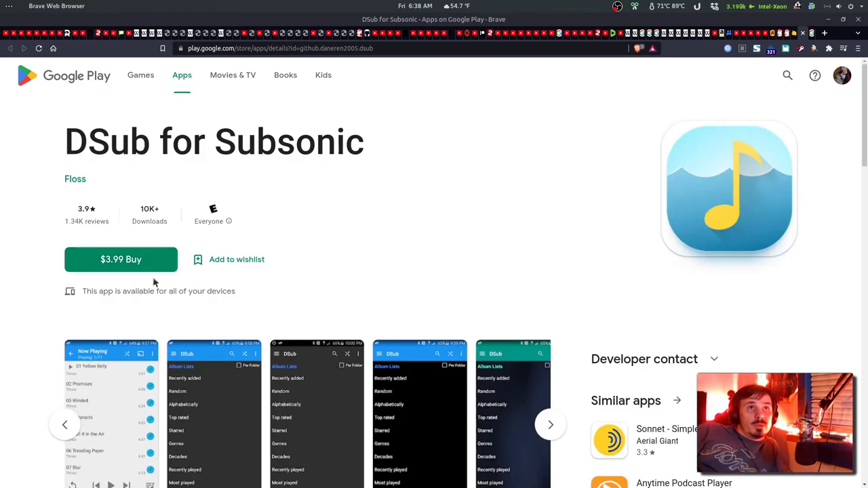
right_click(336, 217)
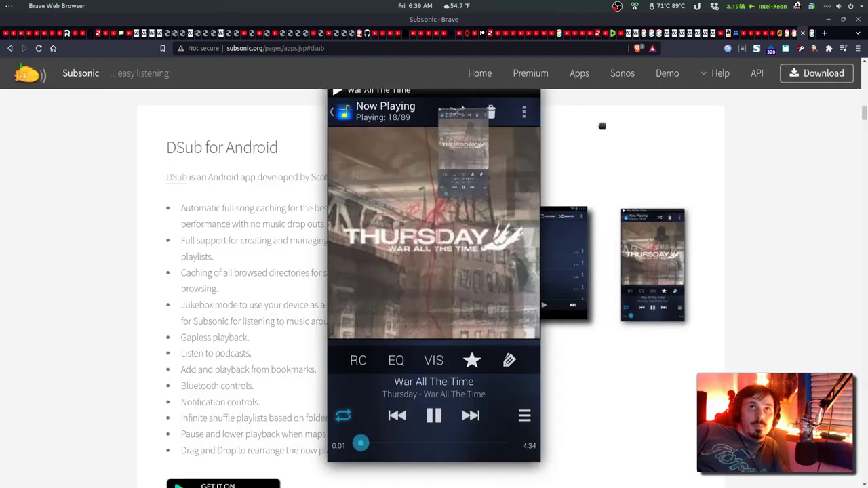
key("ctrl+w")
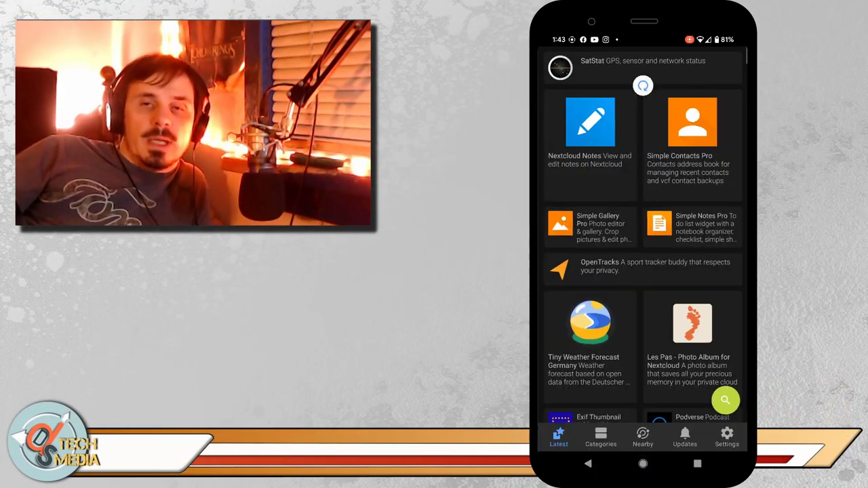
Search for DSub in the phone's app store and install it.
left_click(724, 400)
type("dsu")
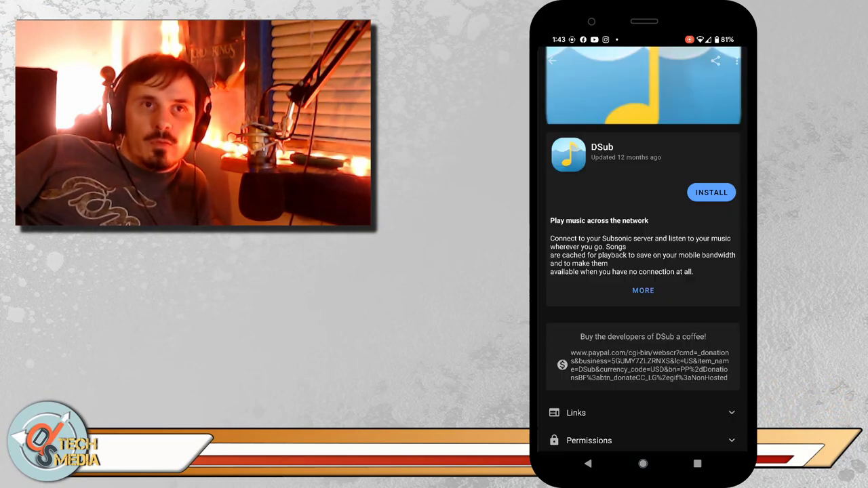
left_click(712, 192)
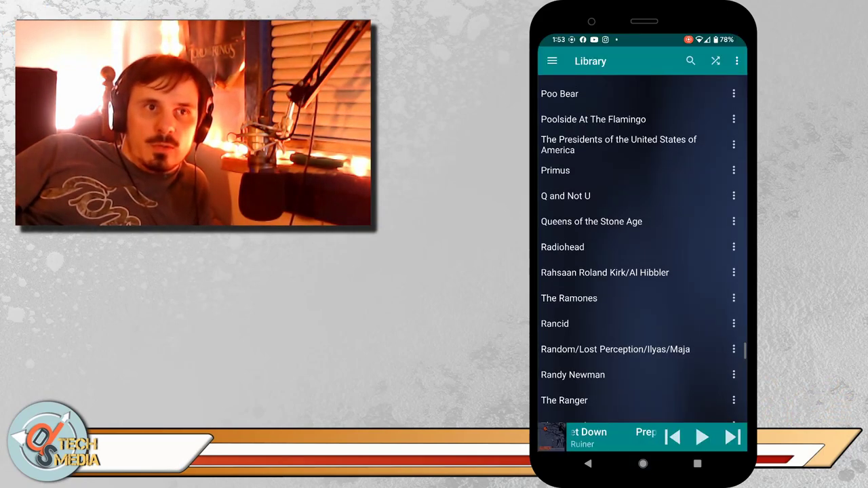
Browse the artists in DSub's library and play I Called Out Your Name by The Thermals.
scroll(642, 251, "up", 2)
scroll(642, 251, "up", 3)
left_click(555, 223)
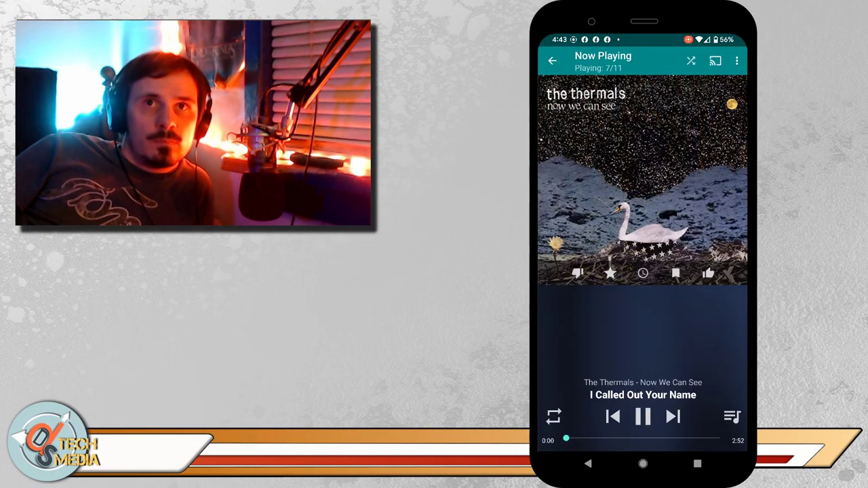
left_click(600, 305)
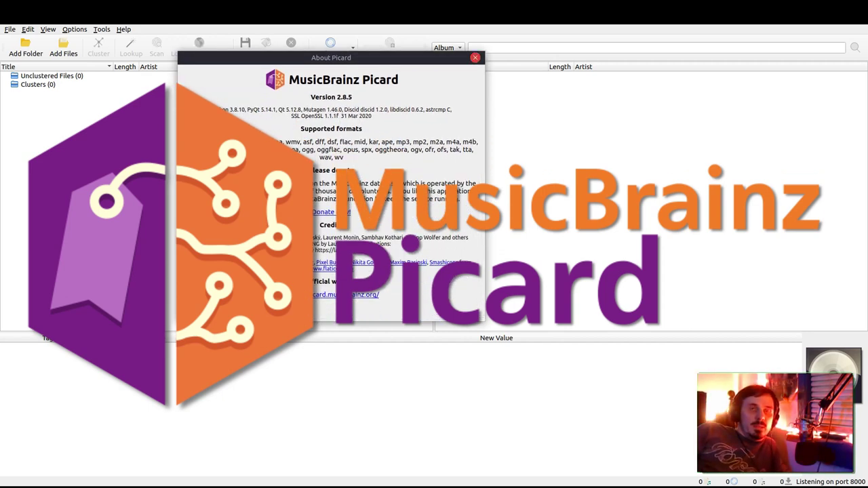
Close the About Picard window and read through the features on the MusicBrainz Picard website.
key("Escape")
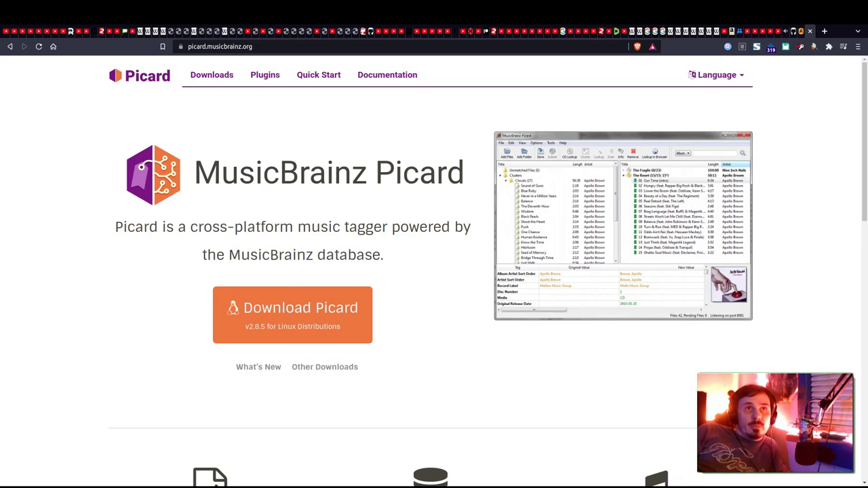
scroll(434, 271, "down", 1)
scroll(434, 271, "down", 5)
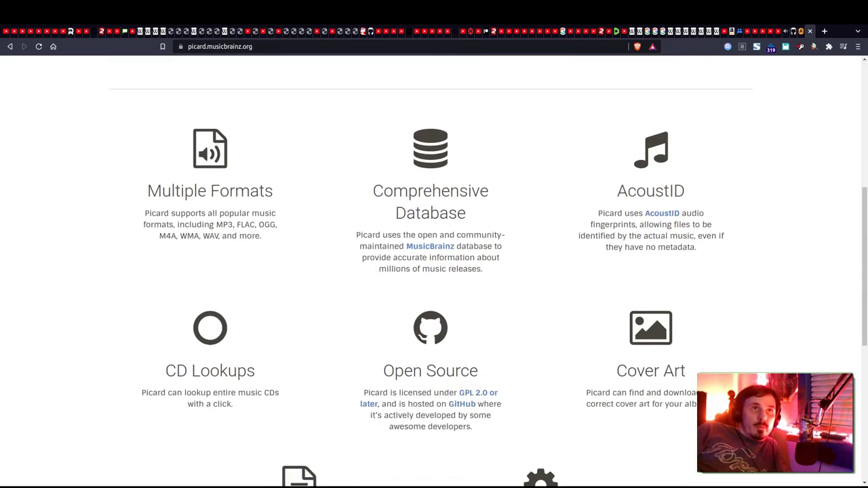
scroll(434, 271, "down", 2)
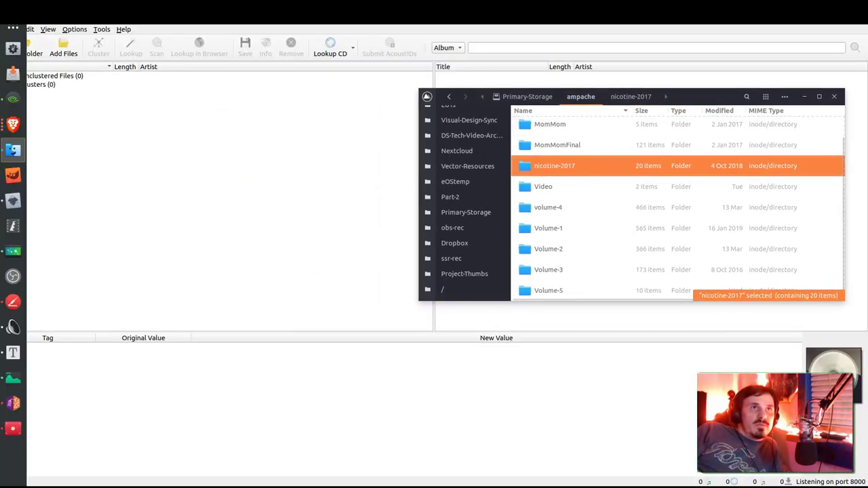
Load the nicotine-2017 folder from the ampache directory into MusicBrainz Picard and select the track Awful Things.
left_click_drag(554, 166, 220, 142)
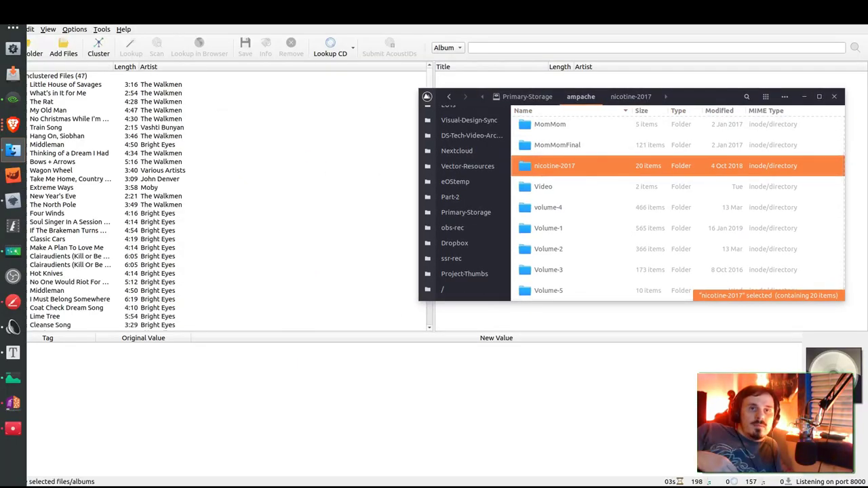
left_click(220, 144)
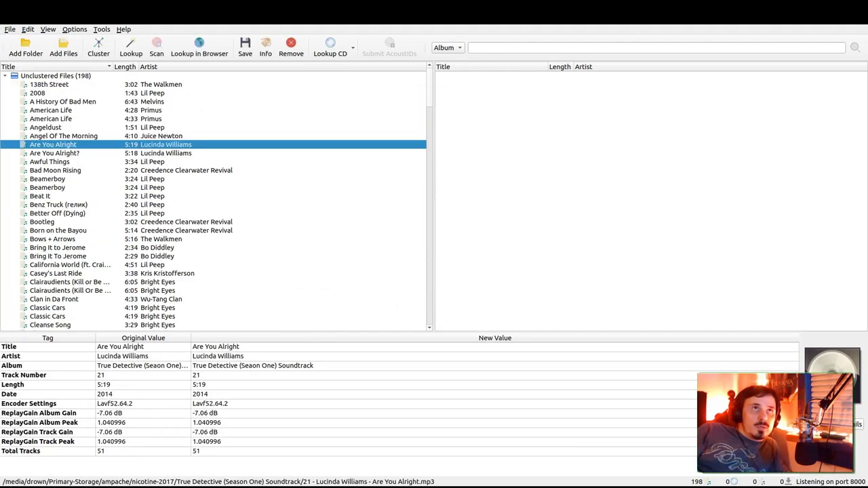
left_click(50, 162)
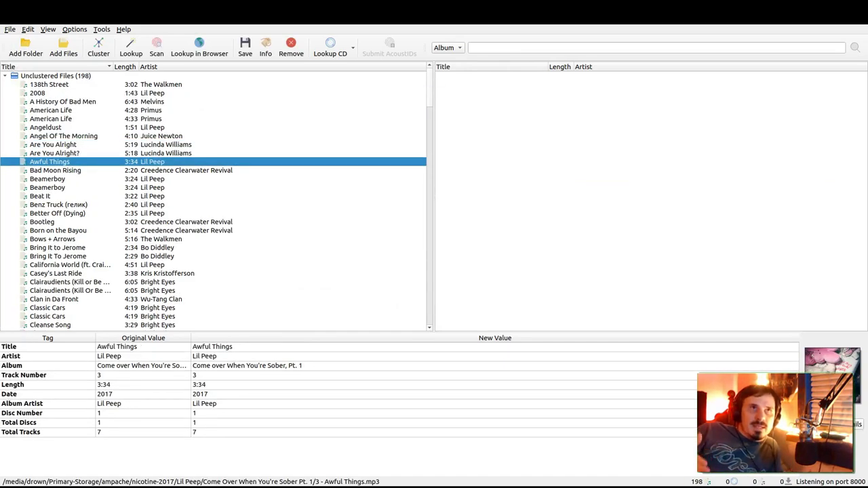
Go through the unclustered files below Awful Things one by one and check their tags and cover art.
key("Down")
key("Down")
key("Down")
key("Down")
key("Down")
key("Down")
key("Down")
key("Down")
key("Down")
key("Down")
key("Down")
key("Down")
key("Down")
key("Down")
key("Down")
key("Down")
key("Down")
key("Down")
key("Down")
key("Down")
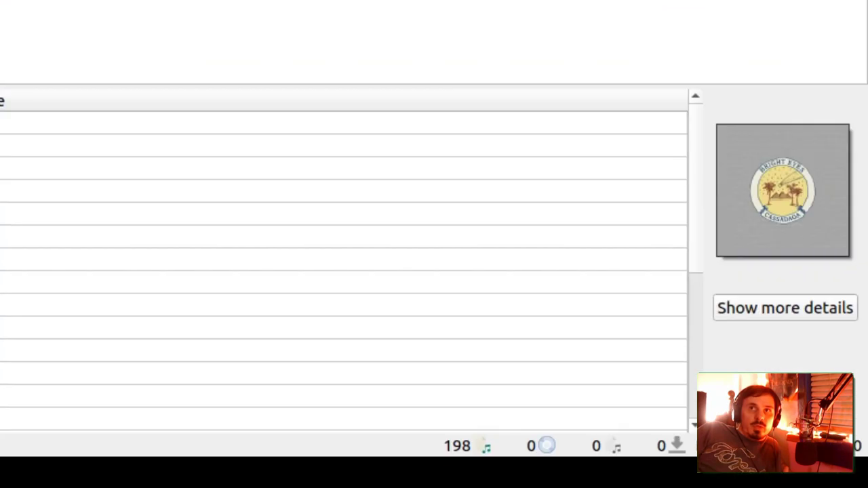
key("Down")
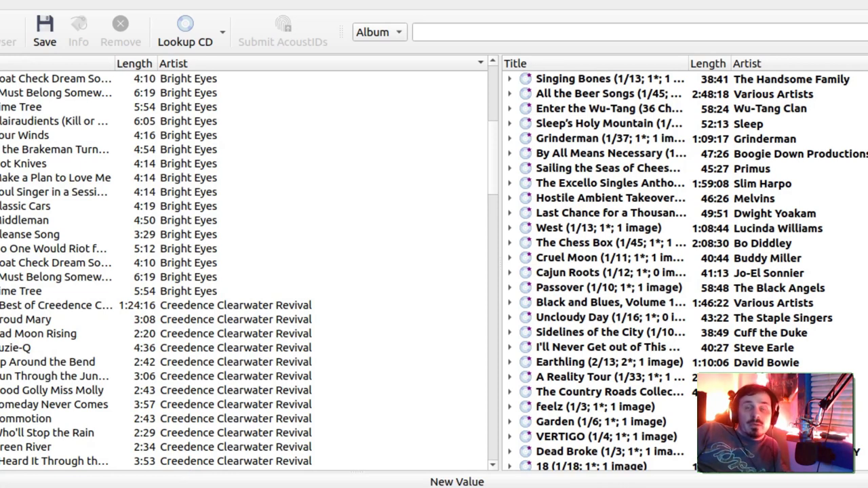
View the available actions for the 3:06 Creedence Clearwater Revival track in the file list.
left_click(203, 376)
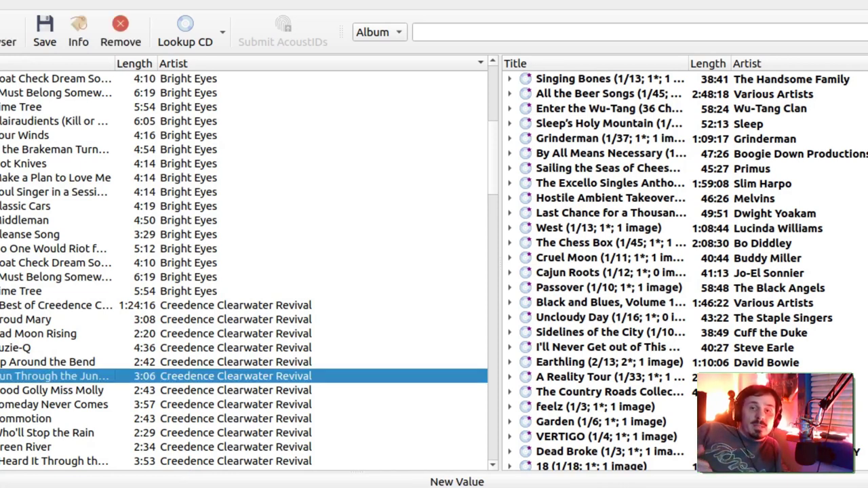
key("Menu")
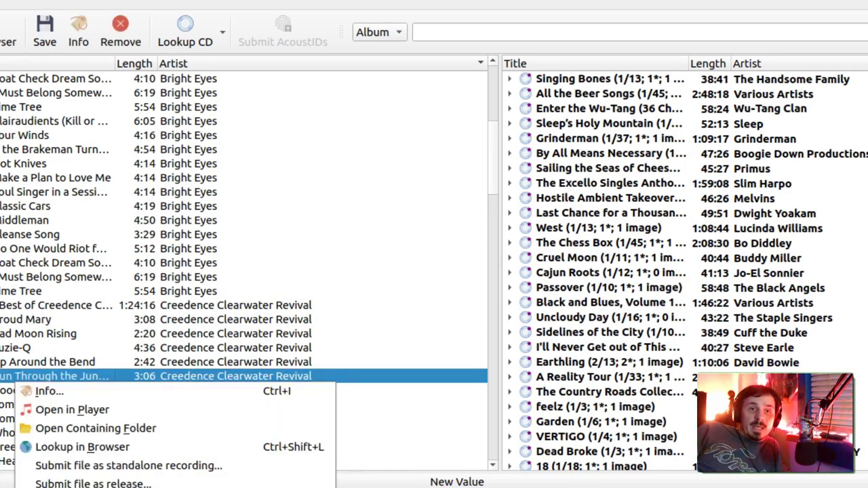
key("Down")
key("Down")
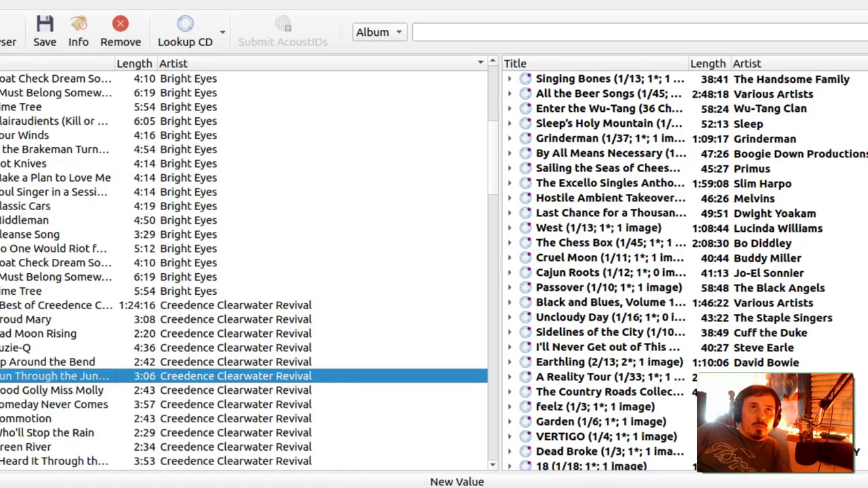